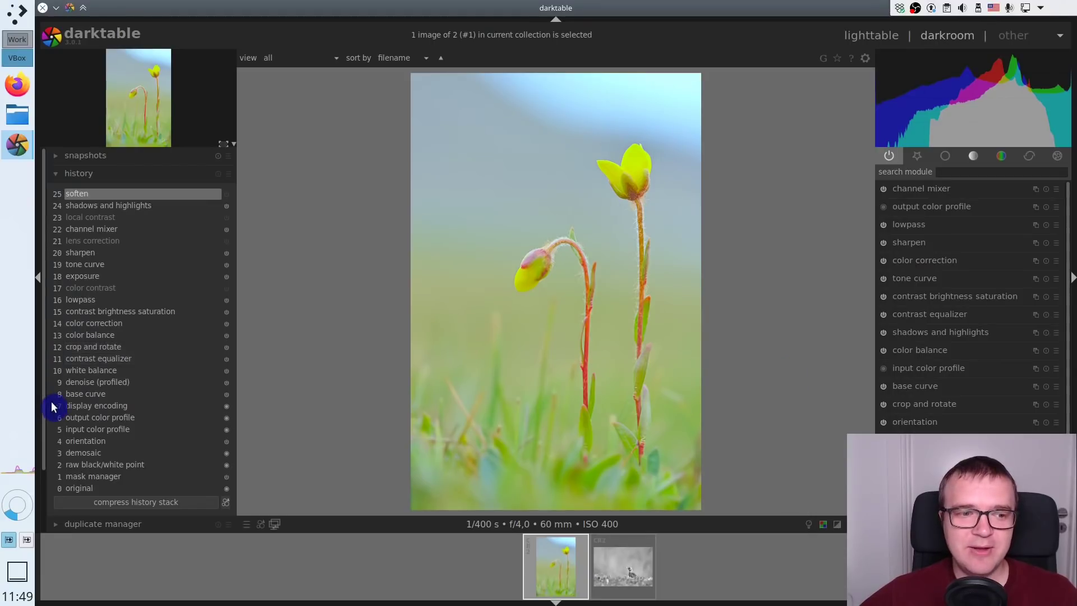
- Toggle the flower photo between 0 original and 25 soften, then show the bird photo's 0 original
scroll(44, 415, "down", 1)
left_click(92, 479)
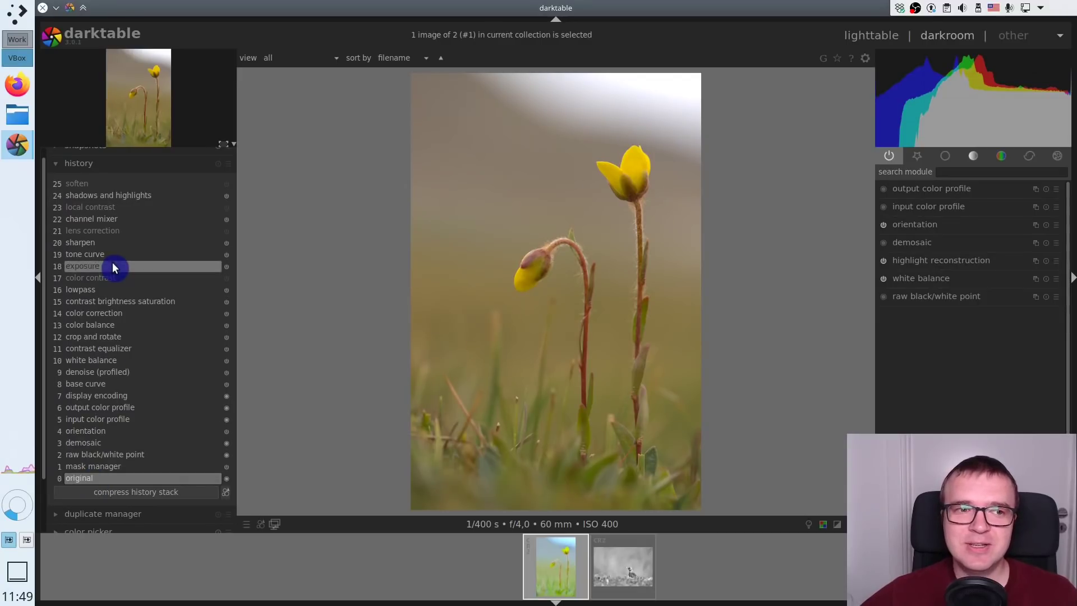
scroll(89, 199, "up", 1)
left_click(89, 196)
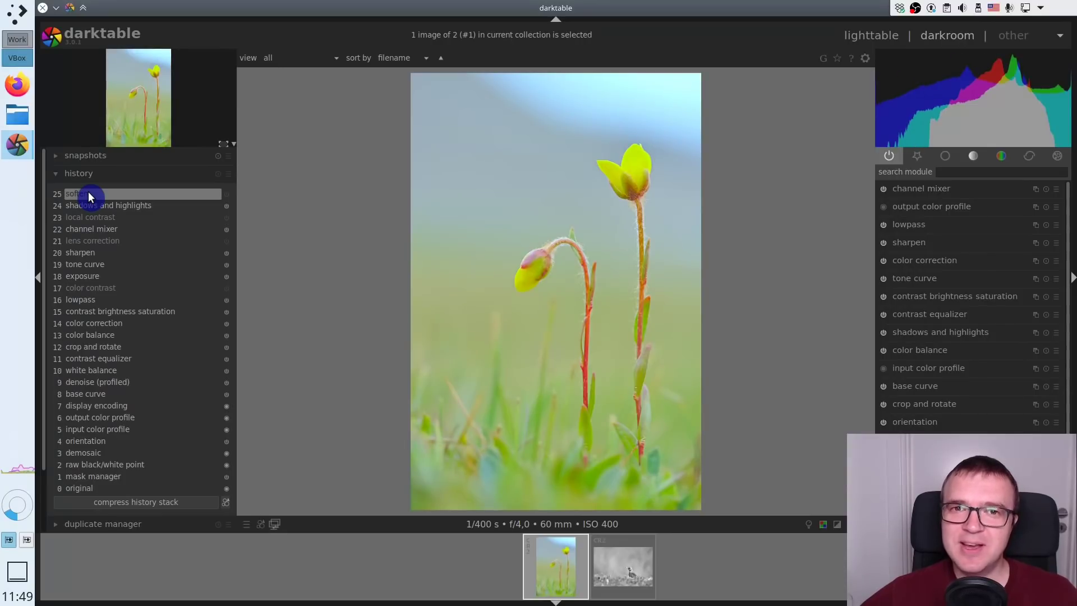
left_click(623, 581)
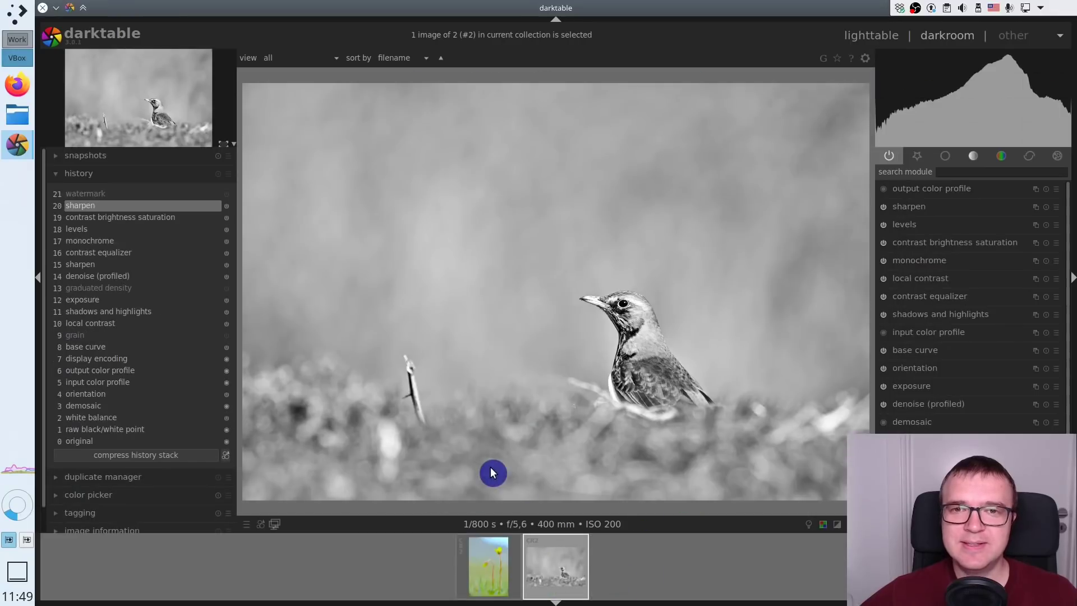
left_click(101, 443)
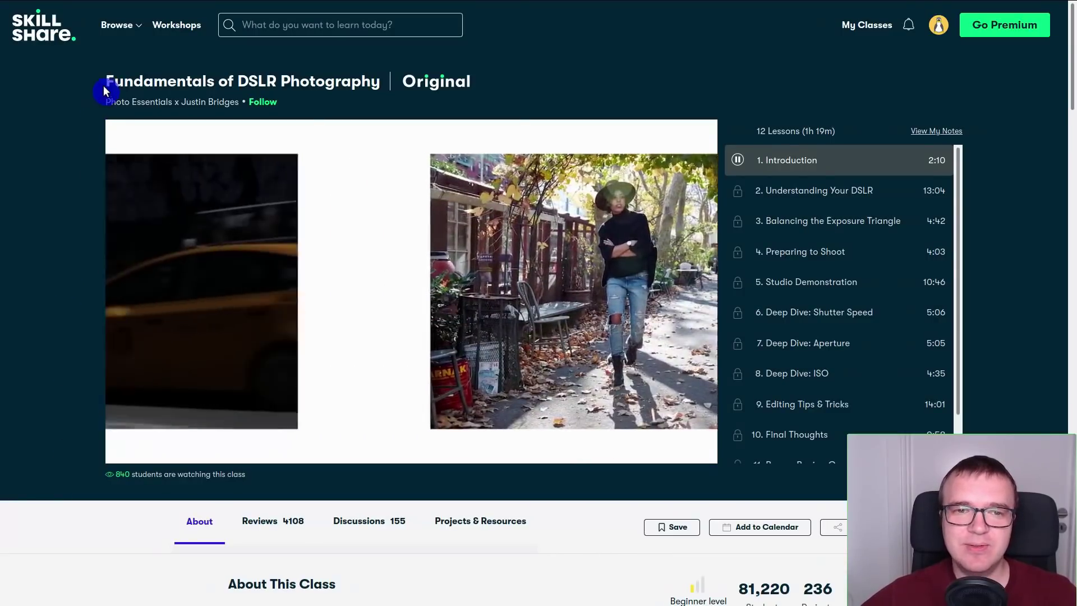
- Select the 'Fundamentals of DSLR Photography' class title on the Skillshare class page
left_click_drag(107, 82, 377, 104)
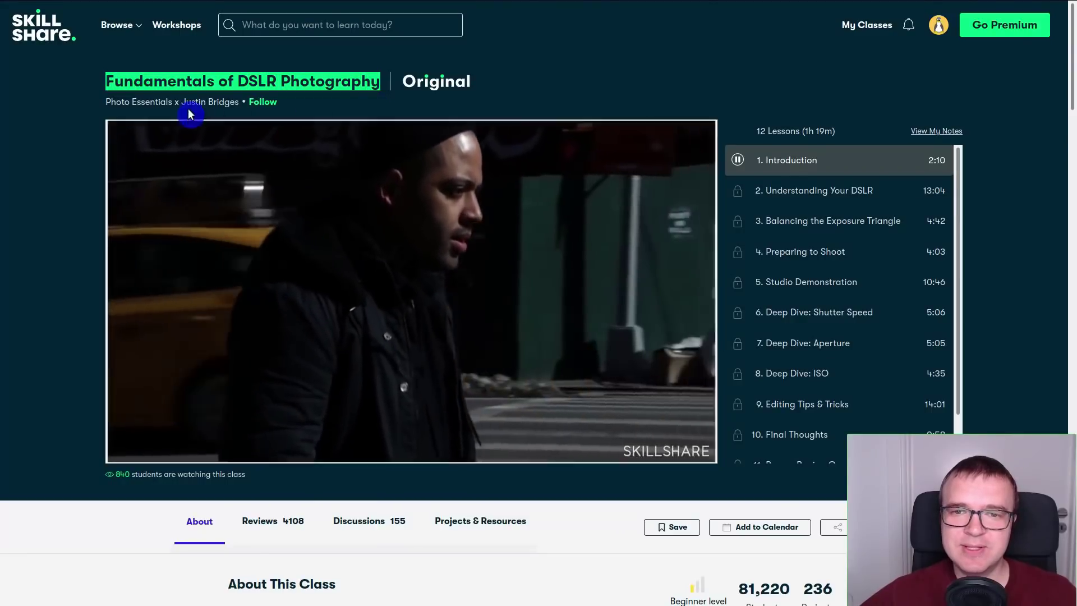
mouse_move(115, 108)
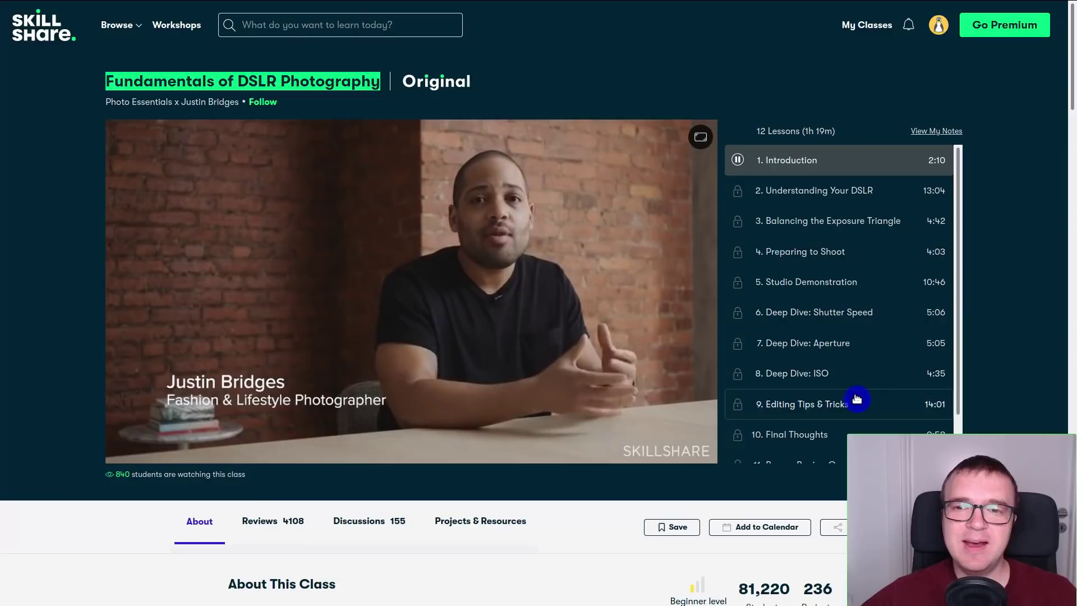
scroll(858, 405, "down", 1)
scroll(857, 404, "up", 1)
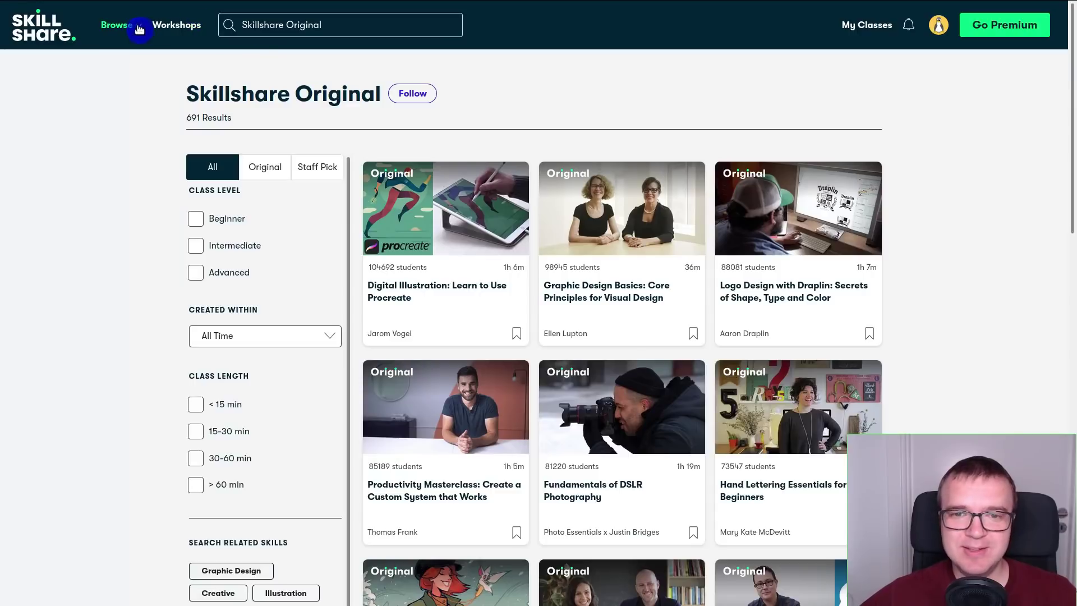
mouse_move(136, 29)
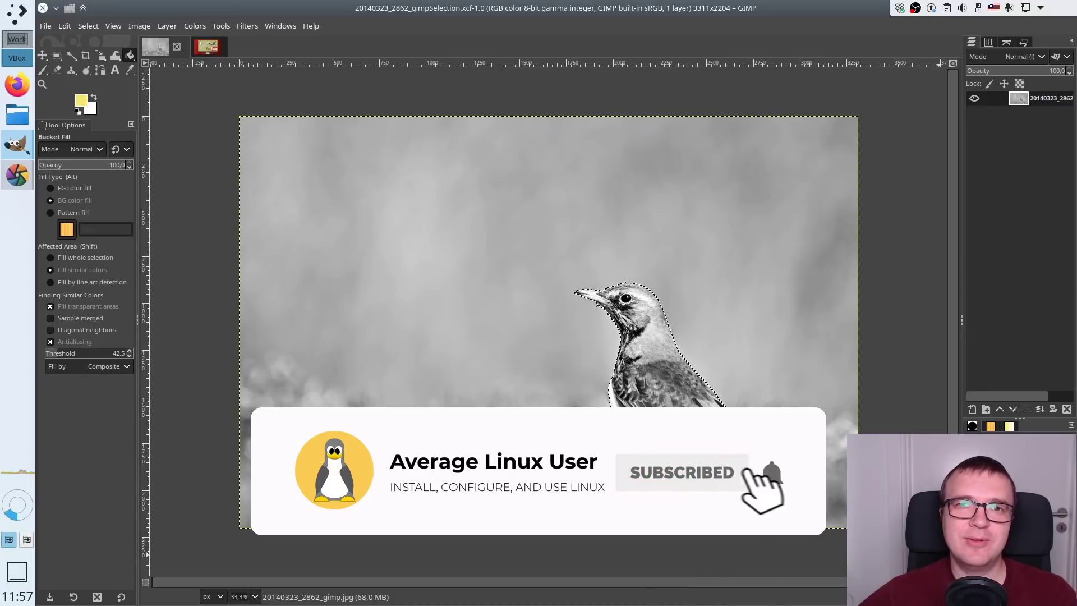
- Copy the selected bird, paste it, and turn the floating selection into a new layer
key("alt")
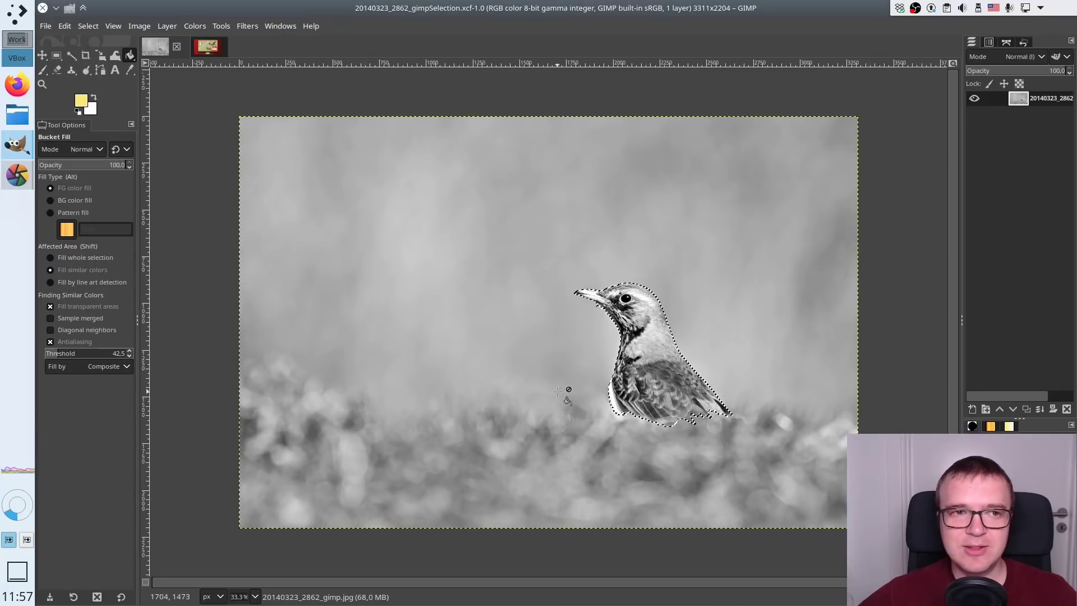
key("ctrl+c")
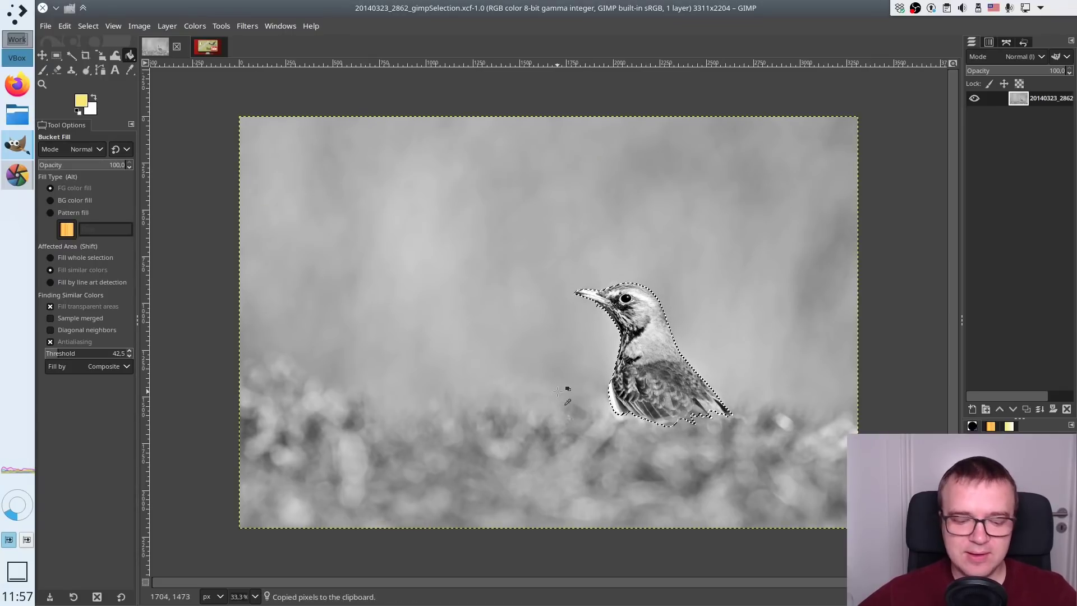
key("ctrl+v")
right_click(997, 100)
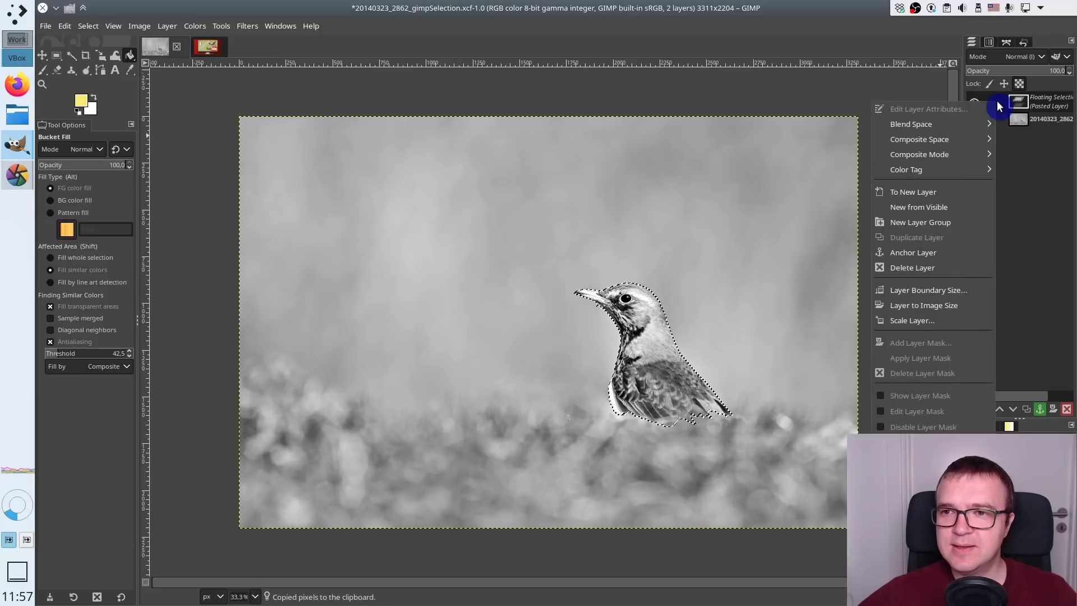
left_click(947, 200)
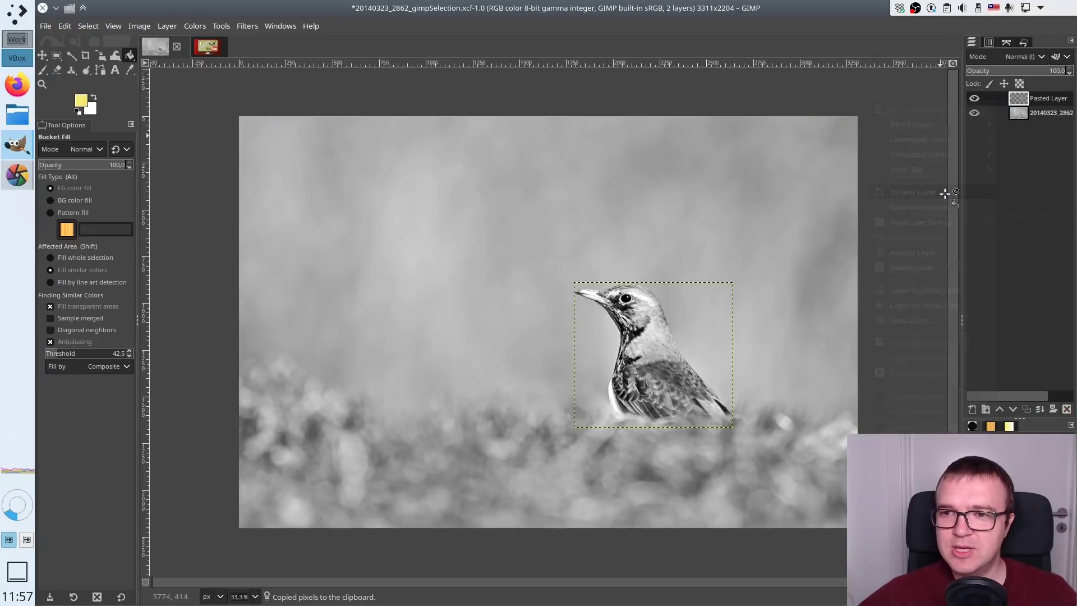
- Move the bird copy left, flip it horizontally, and align its head with an eye-level guide
left_click(44, 59)
left_click_drag(672, 379, 452, 377)
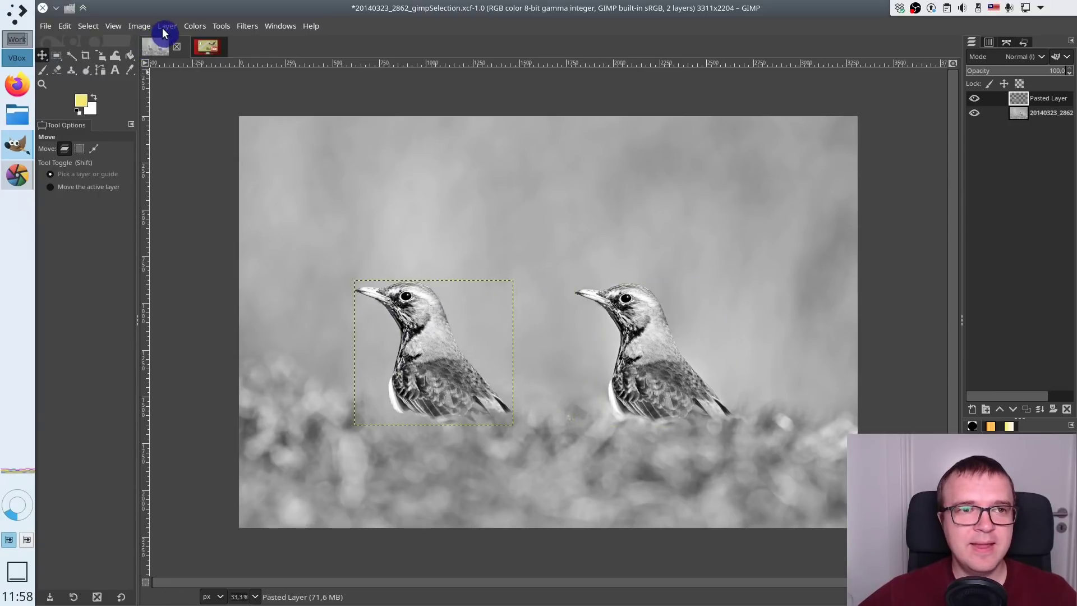
left_click(162, 28)
mouse_move(247, 186)
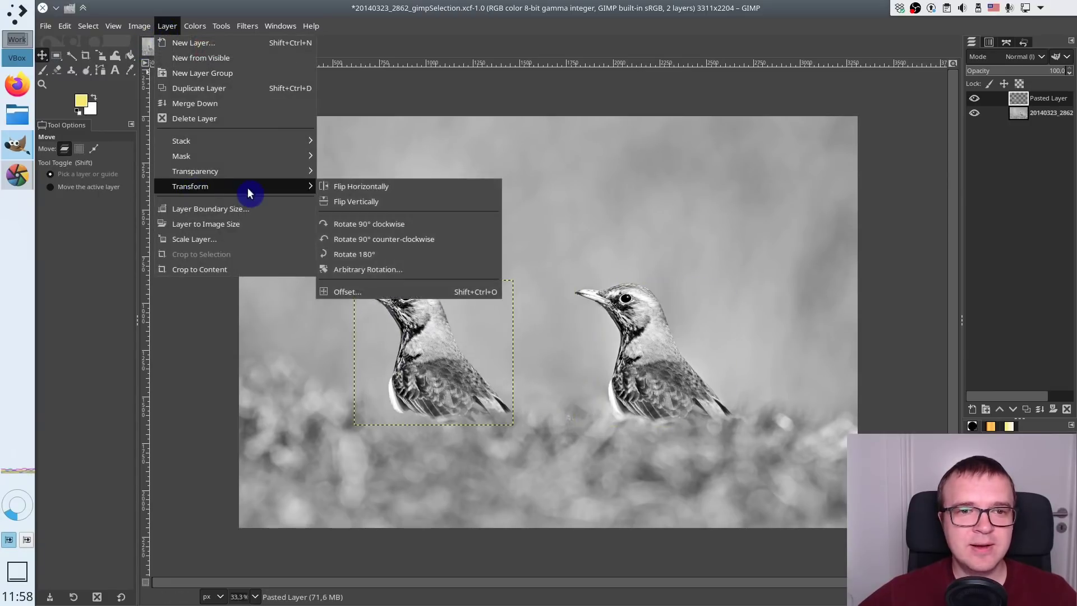
left_click(359, 190)
scroll(468, 397, "up", 2)
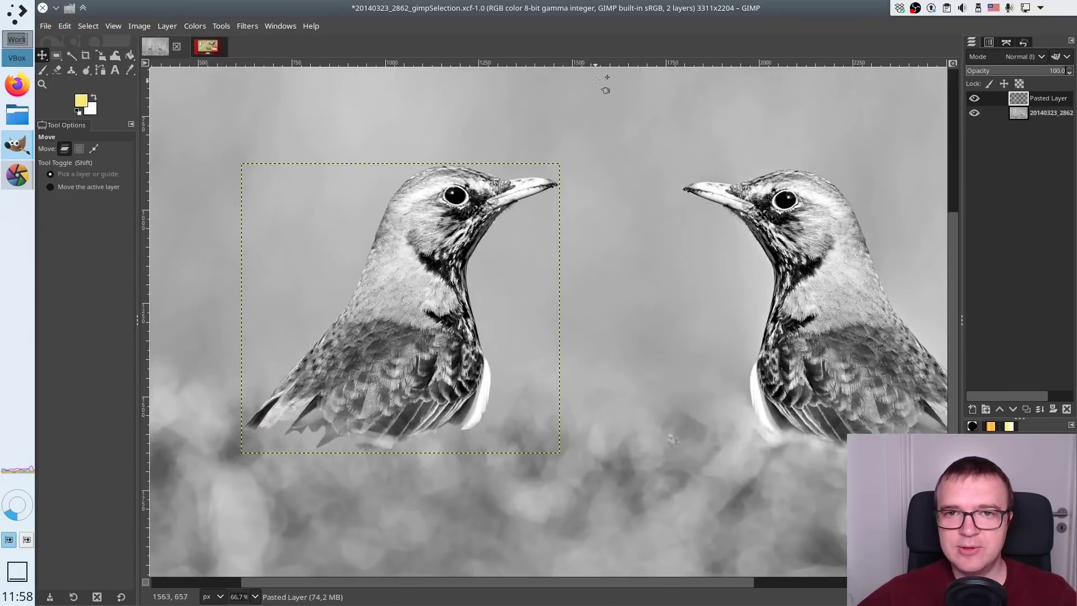
left_click_drag(599, 69, 591, 199)
left_click_drag(426, 289, 447, 294)
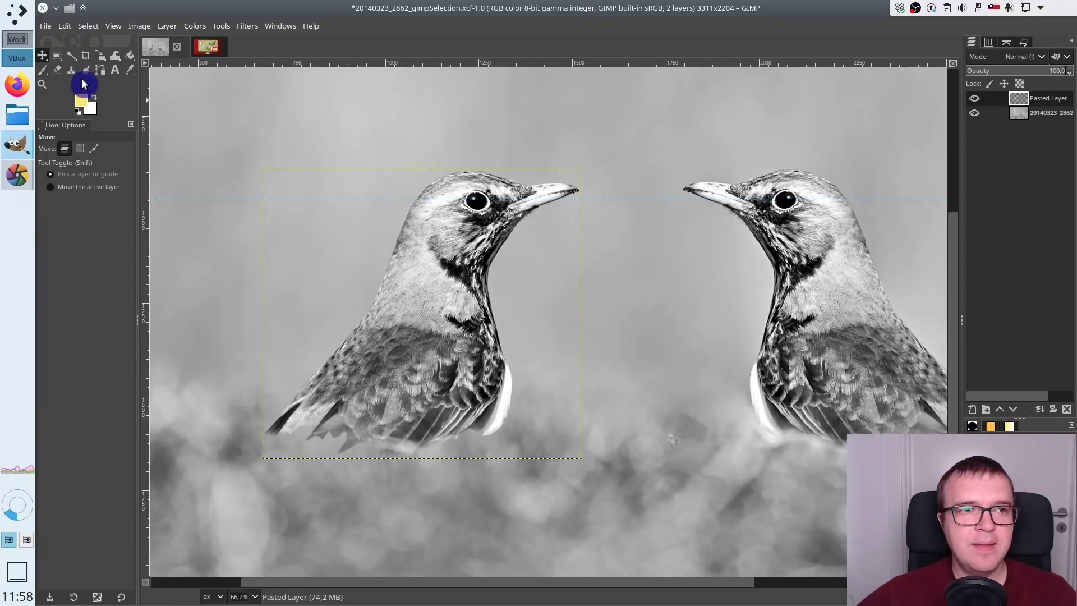
- Erase the copy's jagged lower edge with the soft 2. Hardness 025 eraser at size 251
left_click(57, 70)
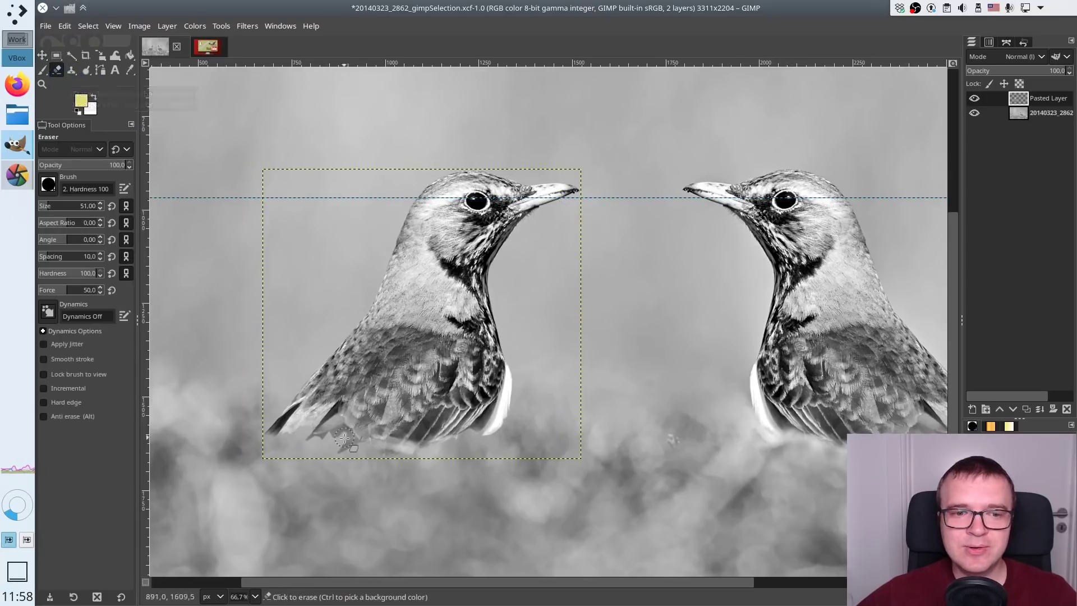
left_click(48, 185)
left_click(66, 227)
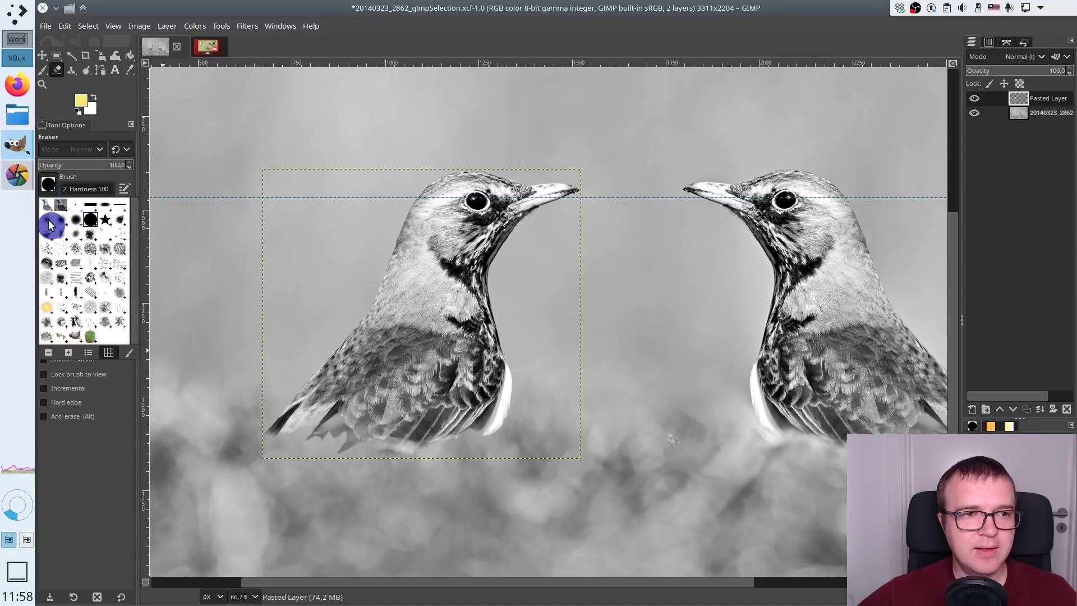
left_click(53, 208)
mouse_move(266, 451)
left_mouse_down()
mouse_move(473, 451)
mouse_move(253, 447)
left_mouse_up()
- Zoom out, make the original photo layer active, and drag the horizontal guide away
key("minus")
key("minus")
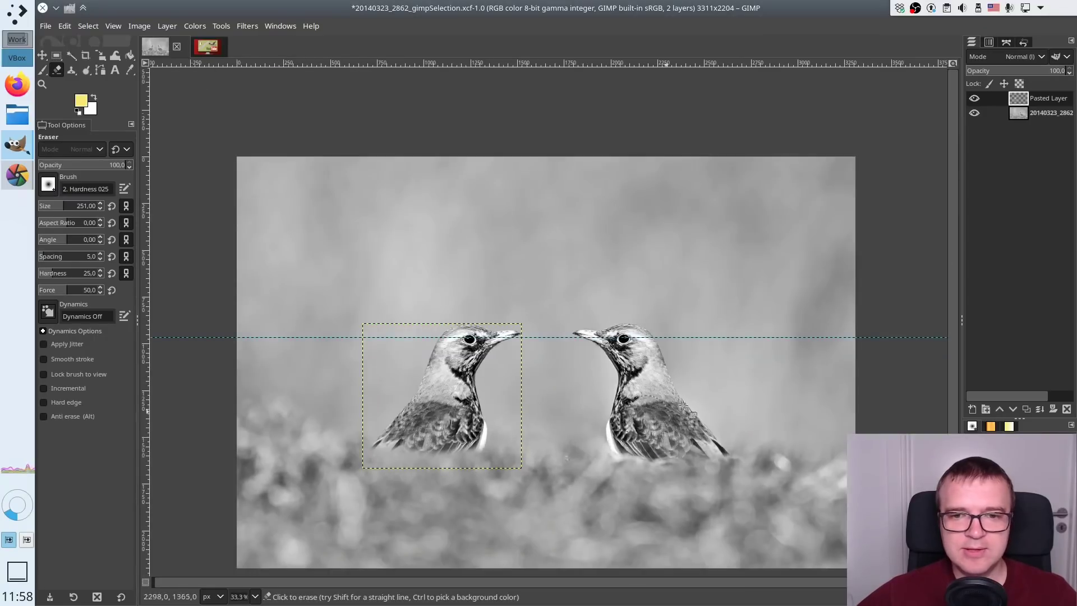
left_click(1068, 115)
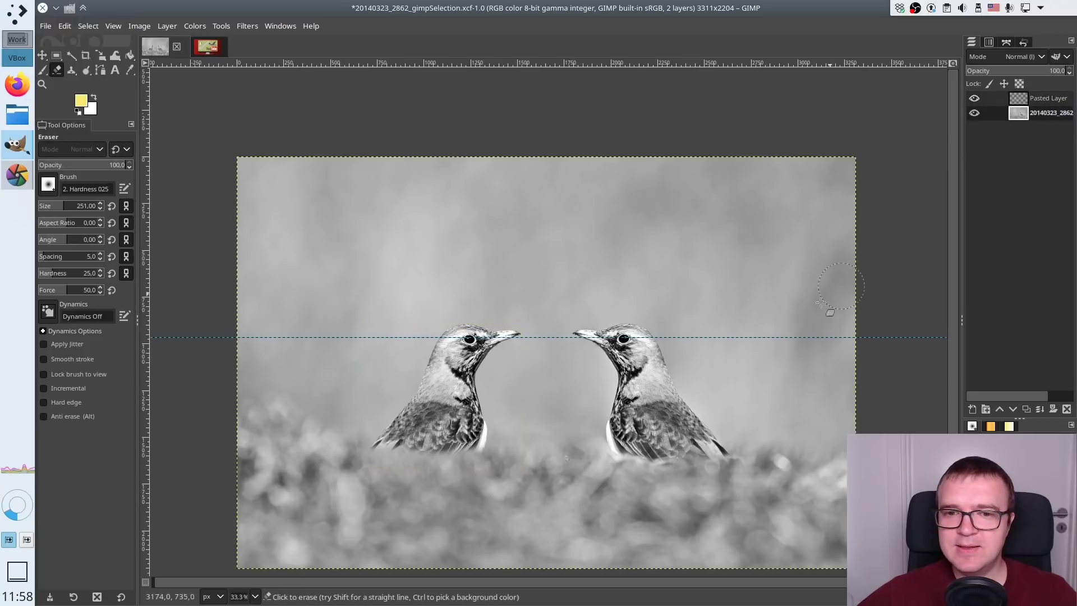
left_click(42, 55)
left_click_drag(920, 336, 925, 63)
scroll(891, 402, "up", 1, "ctrl")
scroll(892, 403, "left", 5)
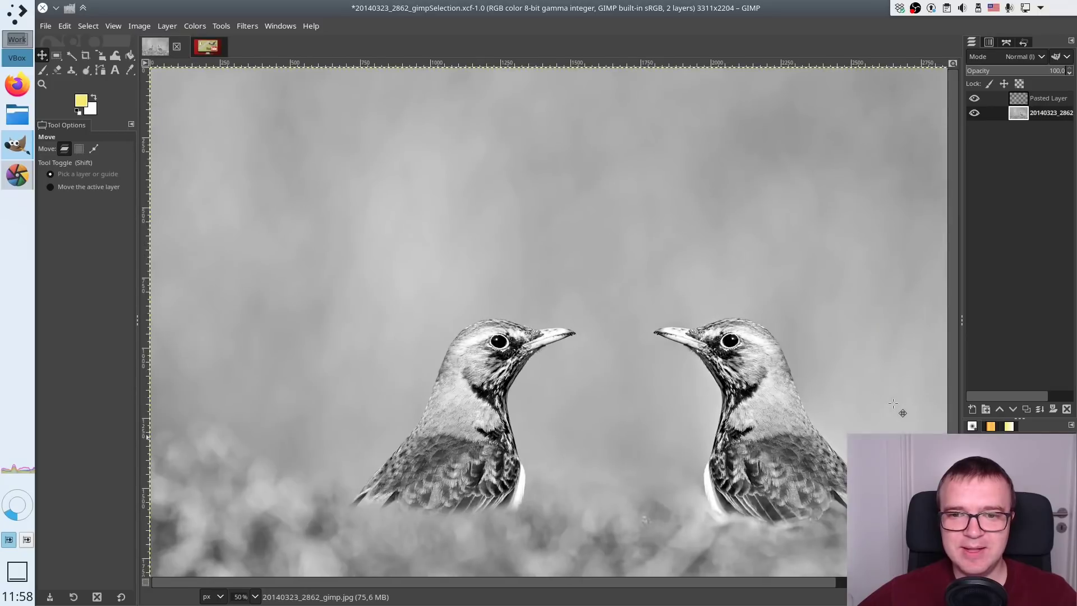
scroll(893, 402, "down", 1, "ctrl")
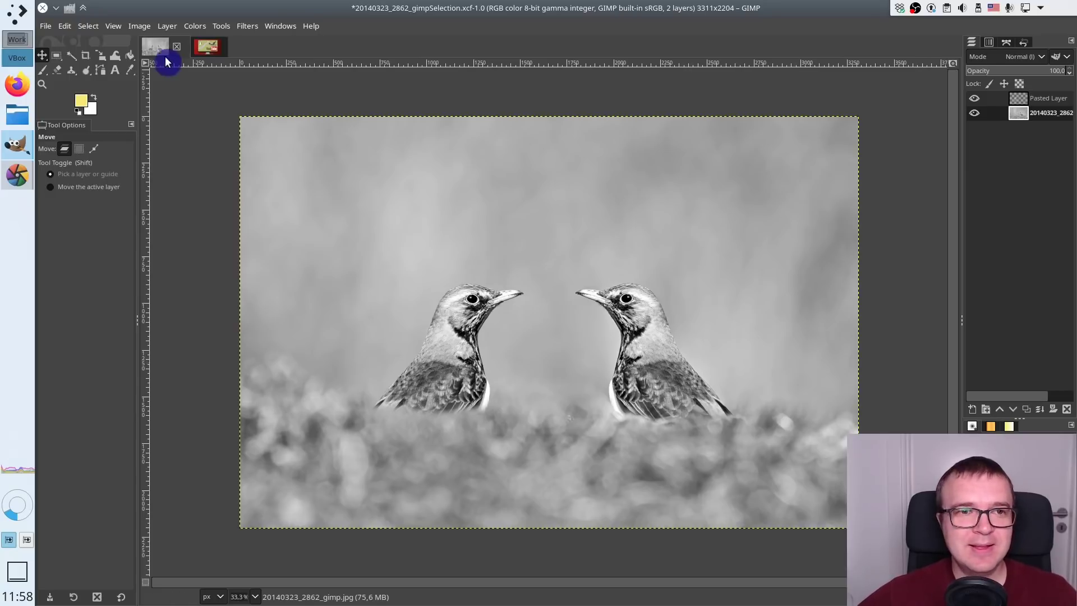
- Show youtube_thumbnail_Linux and step up the layer stack until the Youtube layer is active
left_click(207, 47)
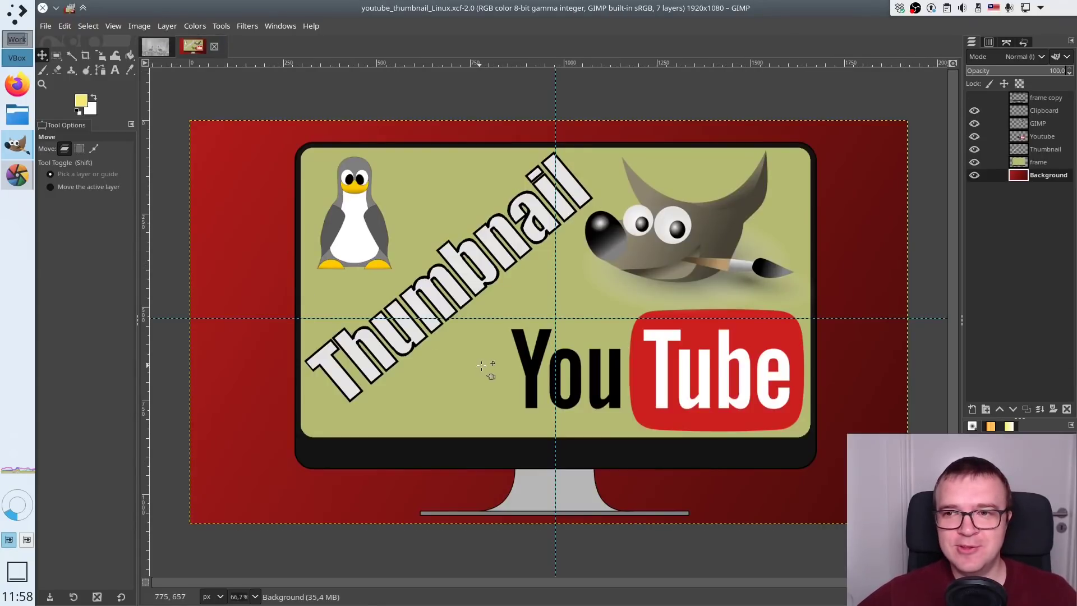
left_click(1039, 162)
left_click(1043, 149)
left_click(1042, 136)
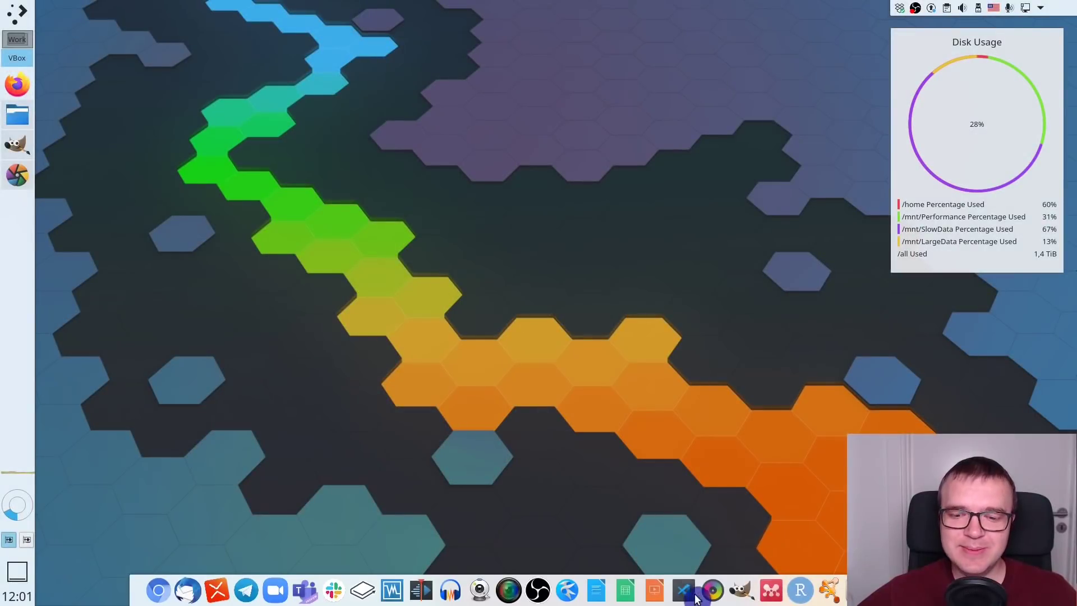
- In KColorChooser, sample the desktop hexagon's orange and select its hex code d4811c
left_click(713, 590)
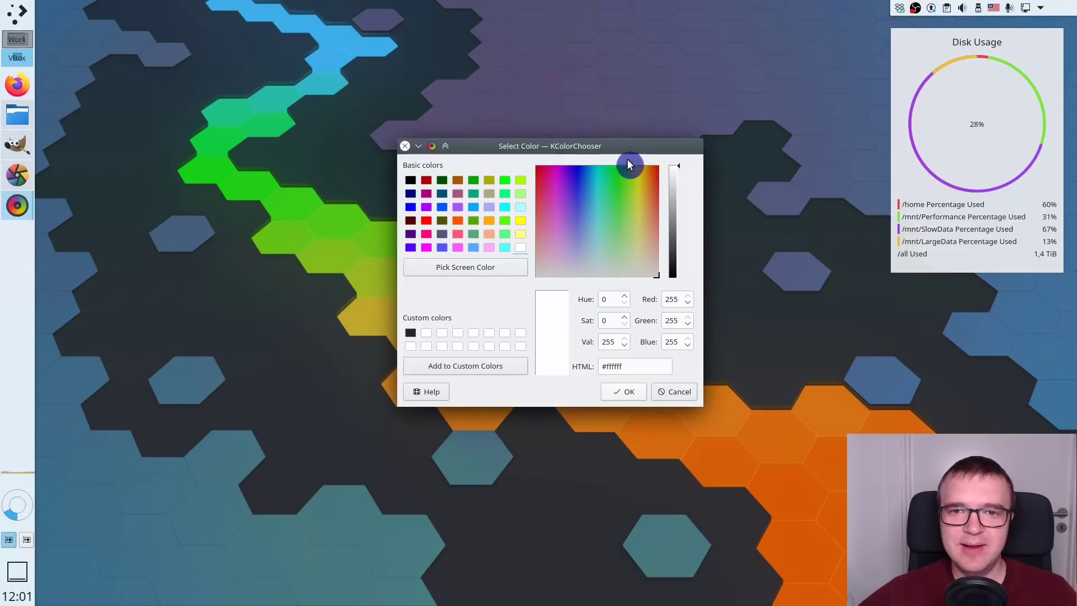
left_click_drag(627, 157, 555, 123)
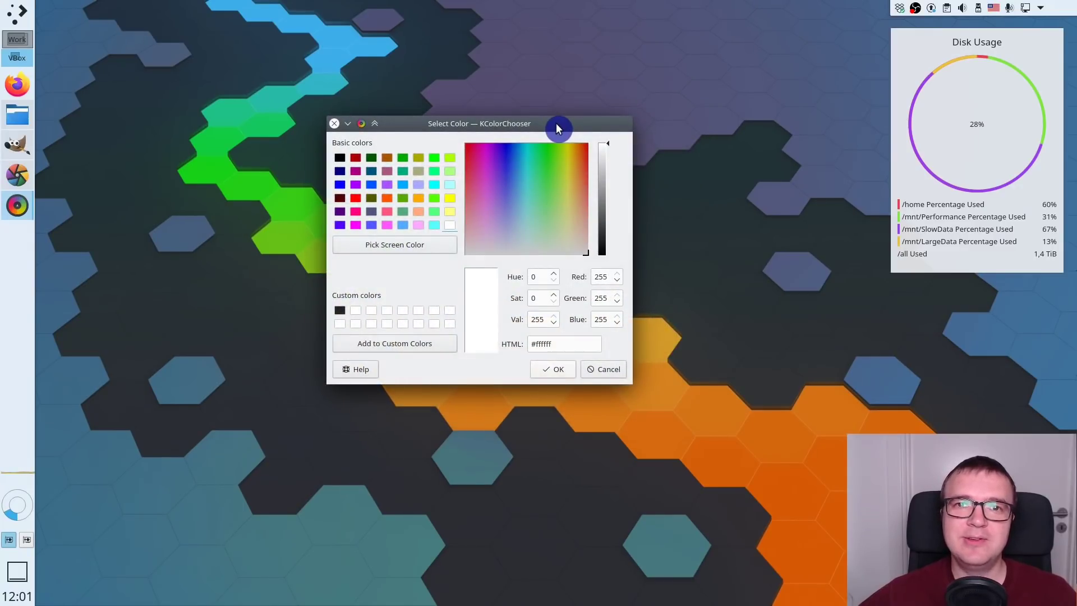
left_click(369, 254)
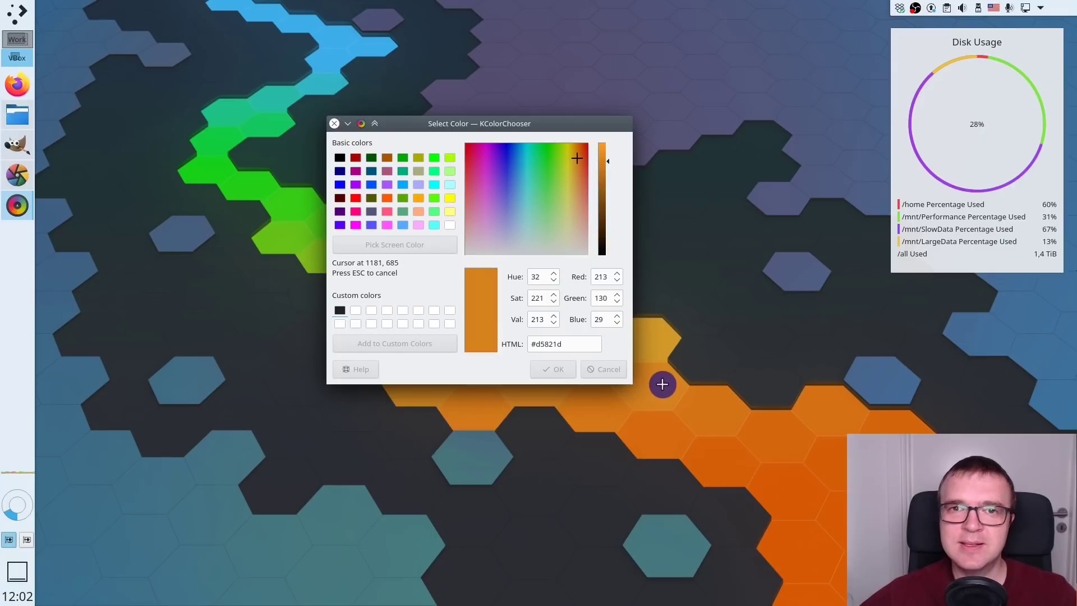
left_click(662, 384)
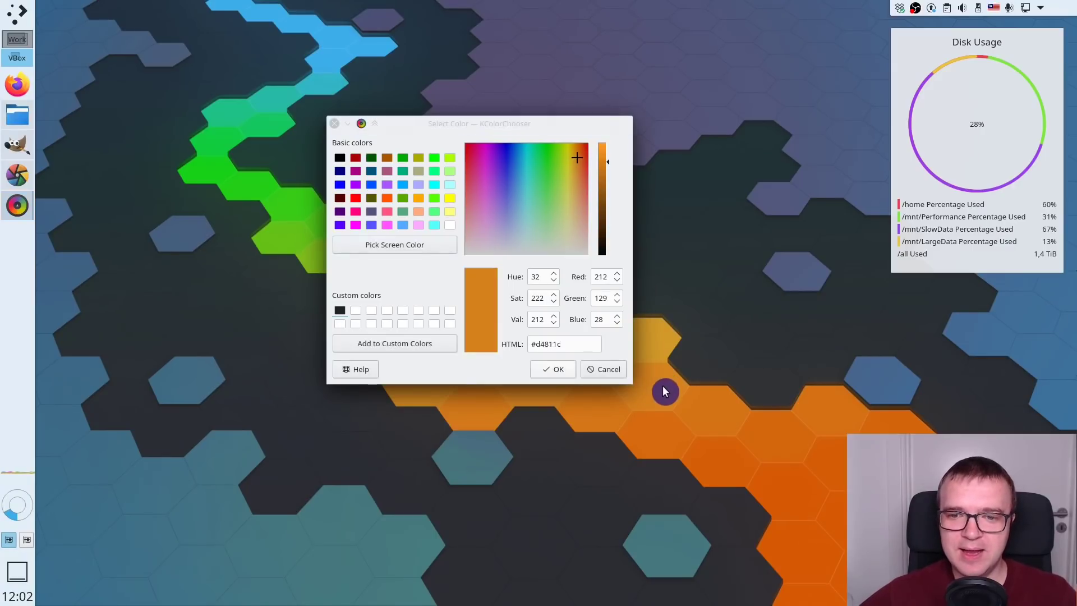
double_click(550, 346)
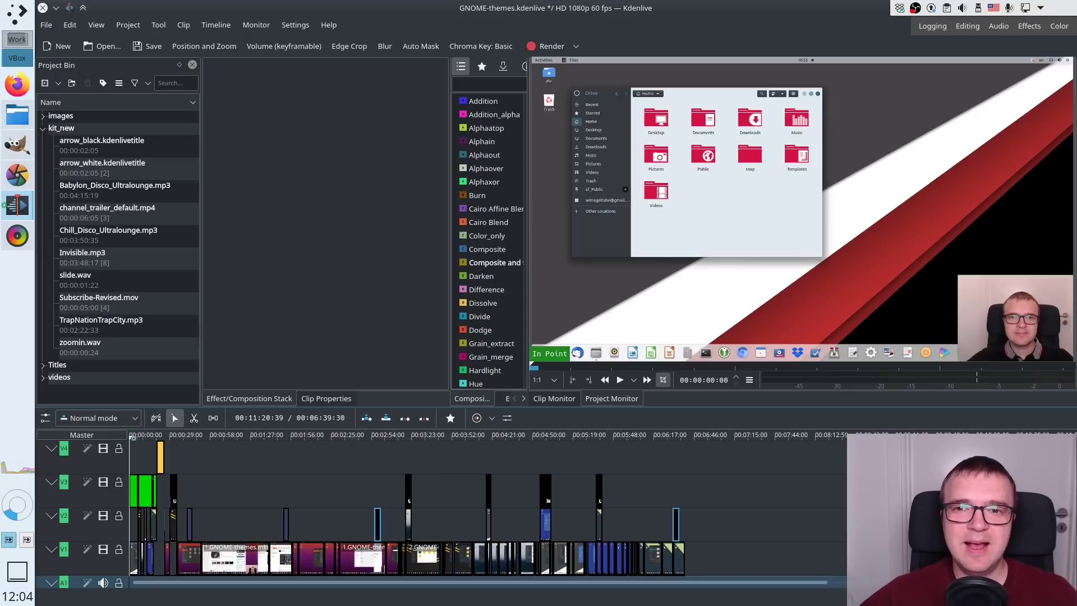
- Move the playhead near the start of the GNOME-themes timeline, play the preview, then stop
left_click(547, 471)
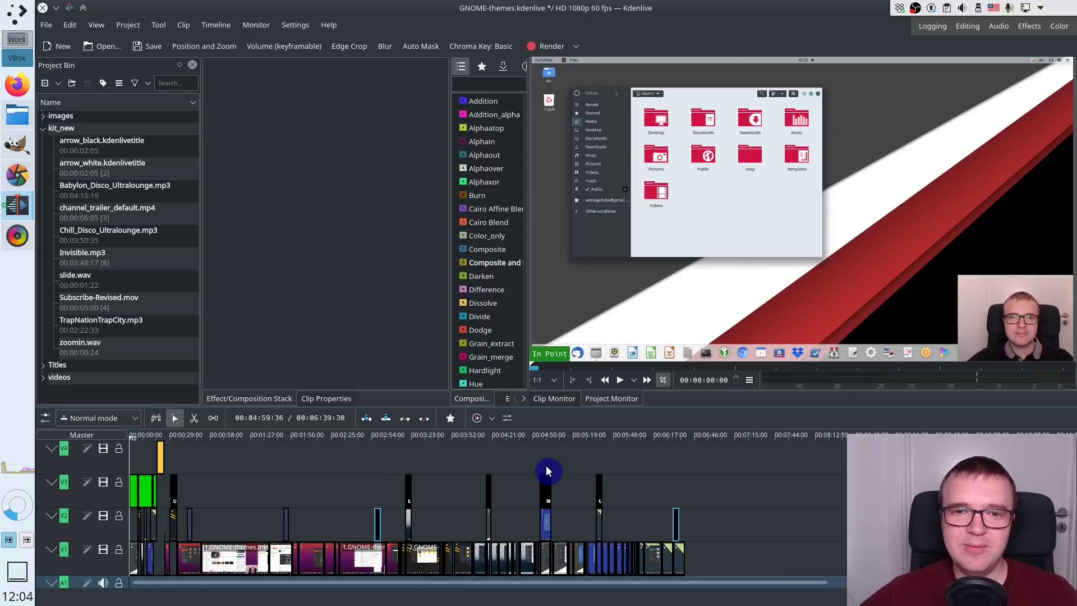
left_click(265, 492)
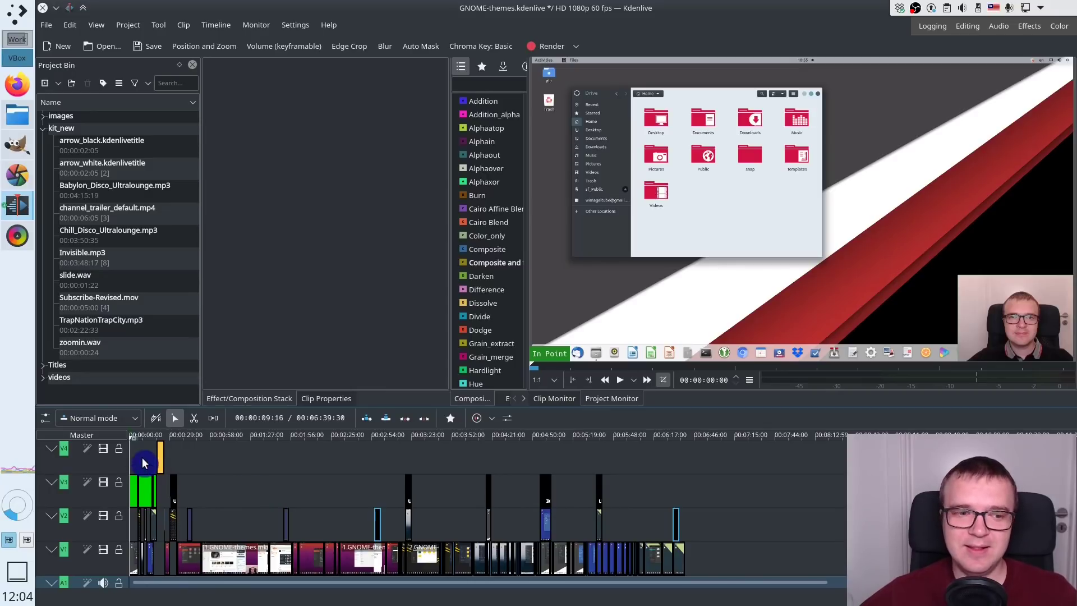
left_click(140, 457)
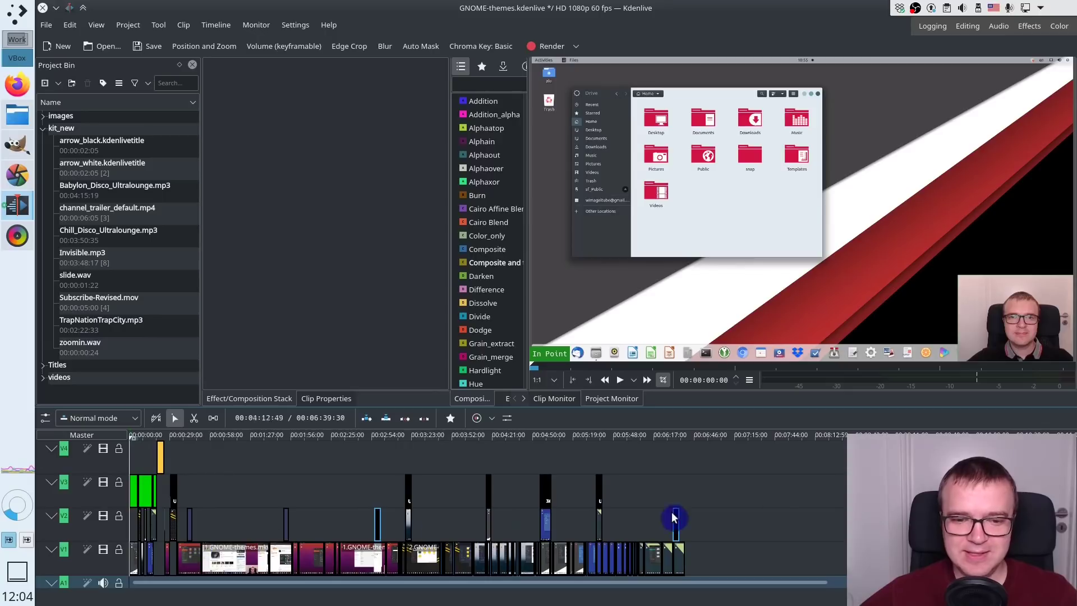
left_click(1060, 504)
scroll(1066, 505, "down", 1)
scroll(1066, 505, "down", 1)
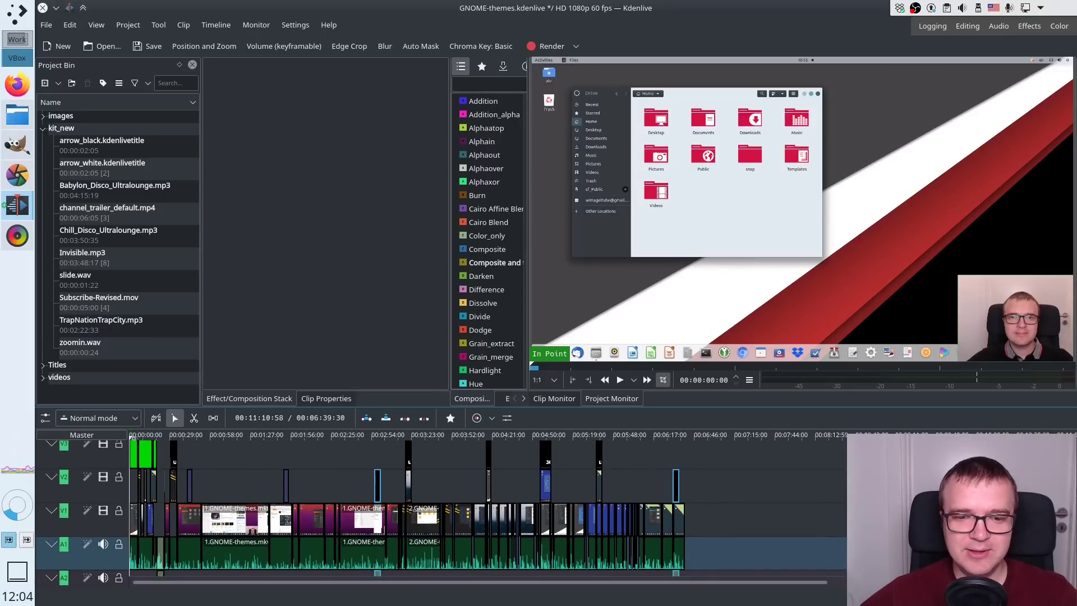
key("space")
left_click(190, 463)
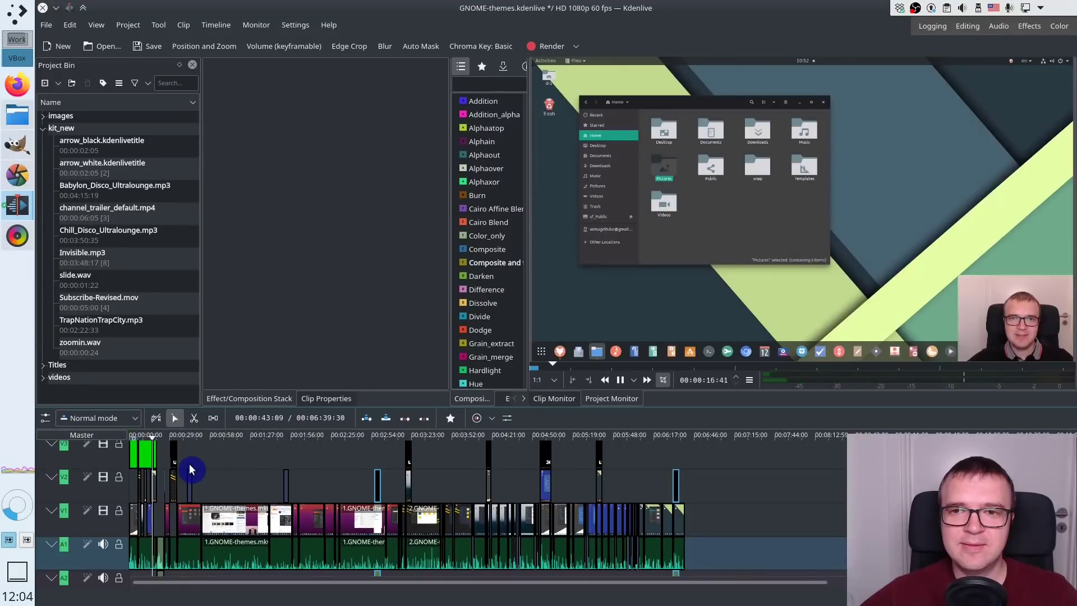
key("space")
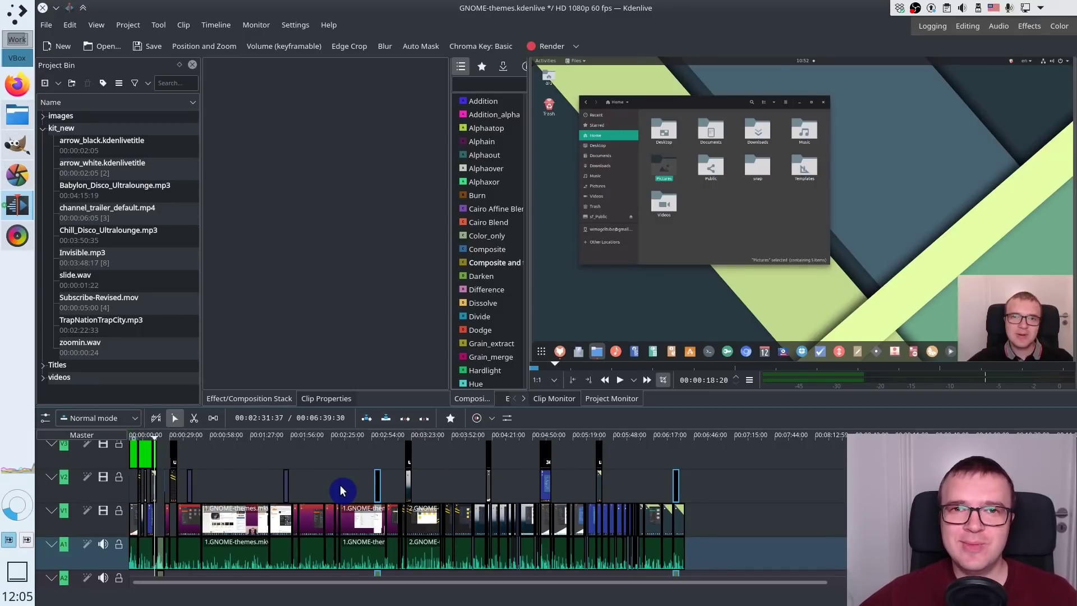
left_click(17, 205)
left_click(435, 321)
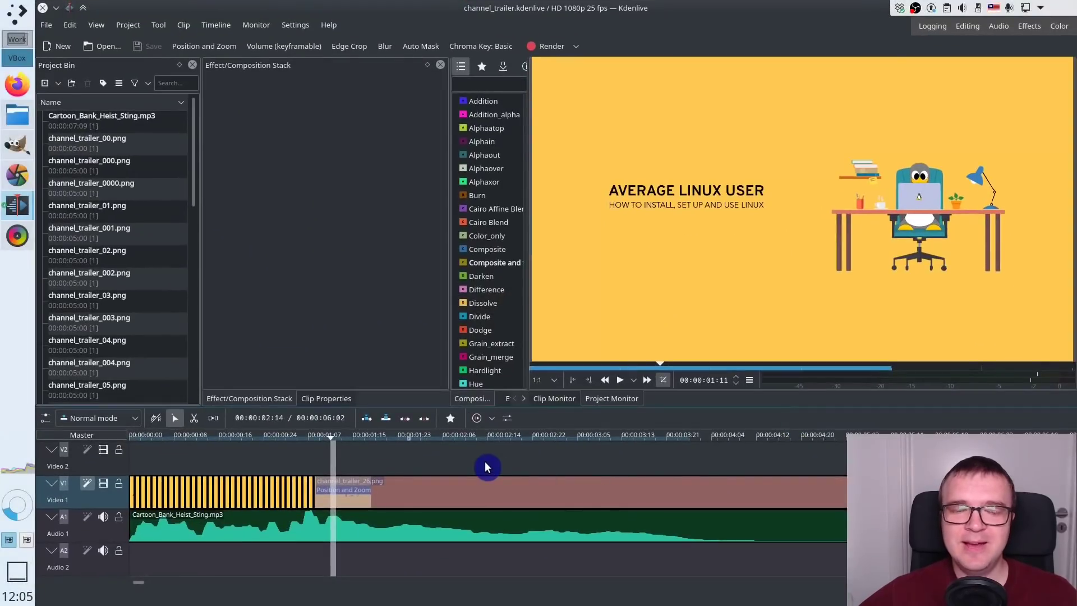
key("Home")
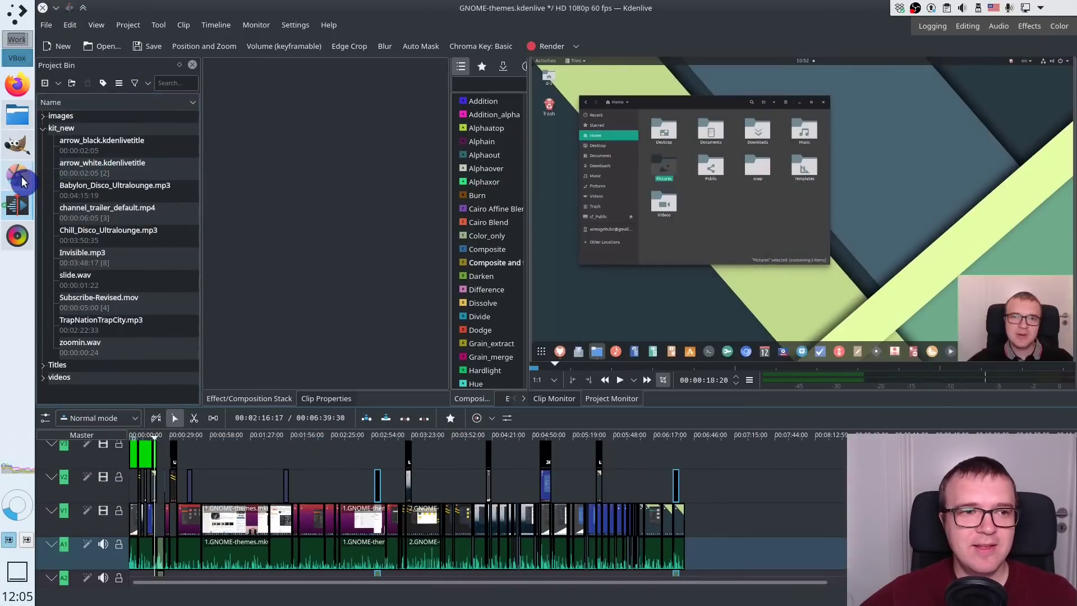
- Bring the lower-third-example project forward and play its Average Linux User animation
left_click(17, 205)
left_click(829, 194)
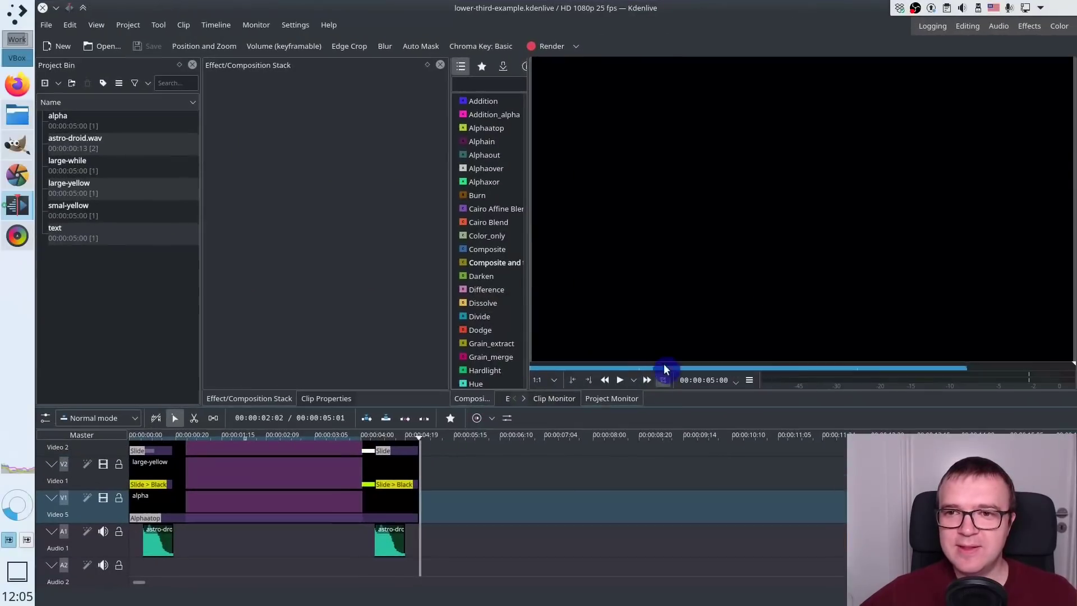
scroll(596, 480, "up", 3)
key("space")
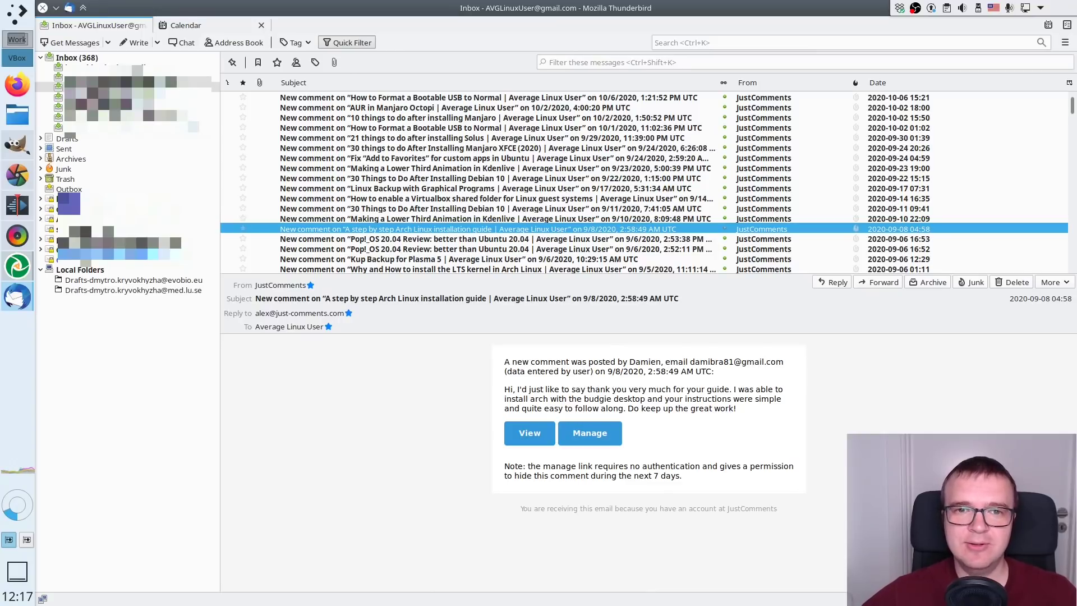
- View the Arch Linux guide comment on the website, then open and close an empty new message
left_click(520, 440)
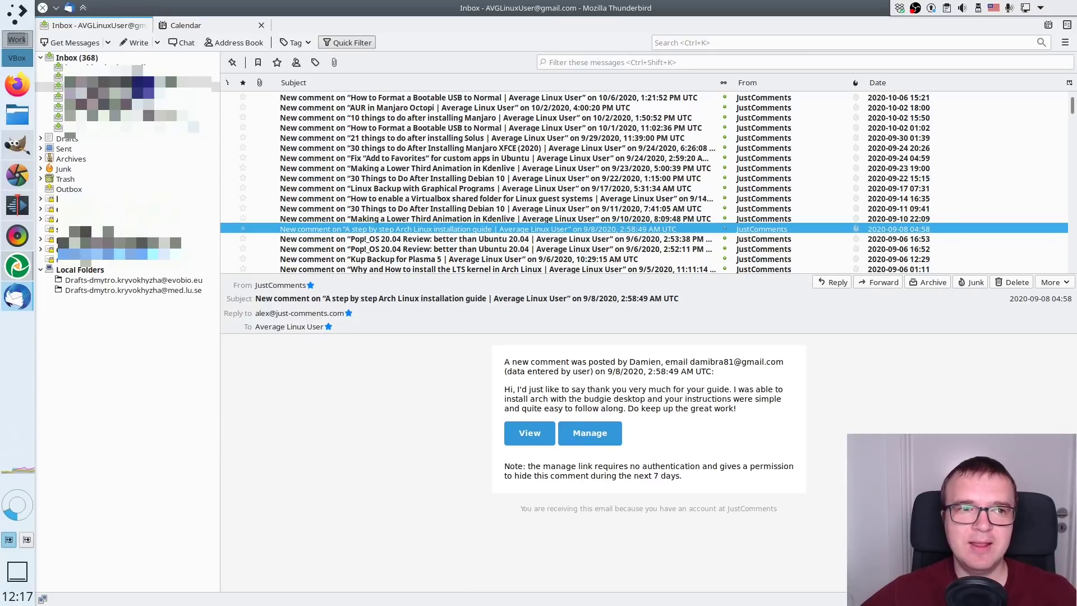
left_click(134, 43)
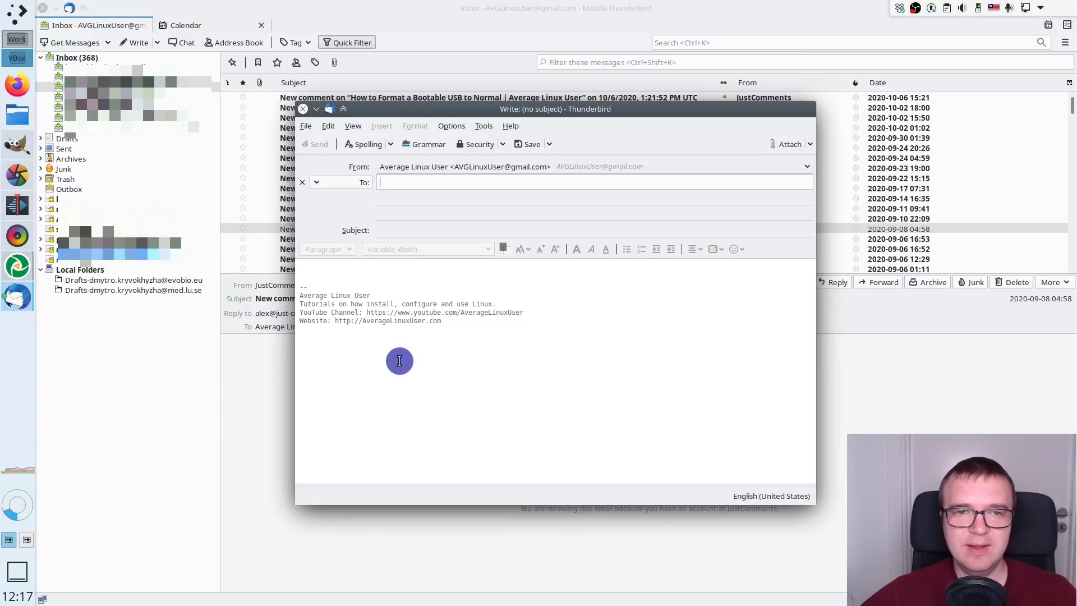
left_click(302, 110)
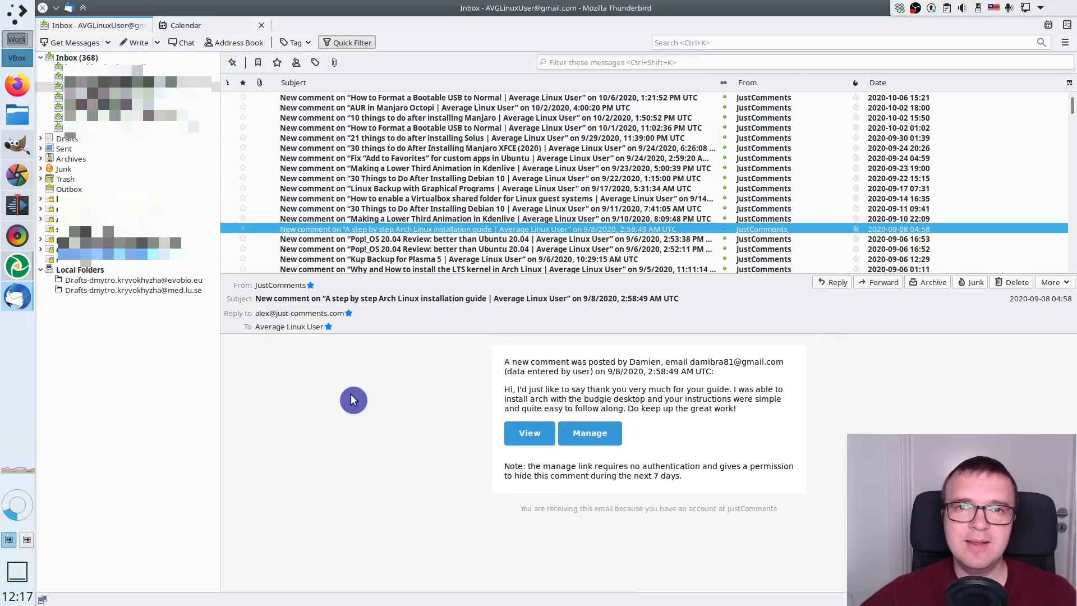
left_click(226, 29)
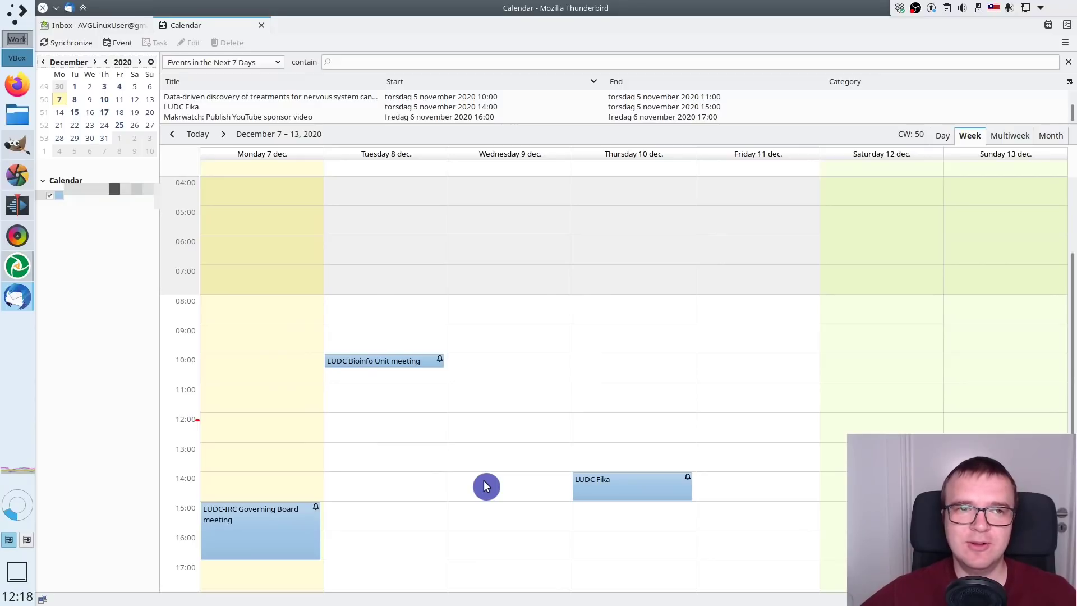
left_click(84, 25)
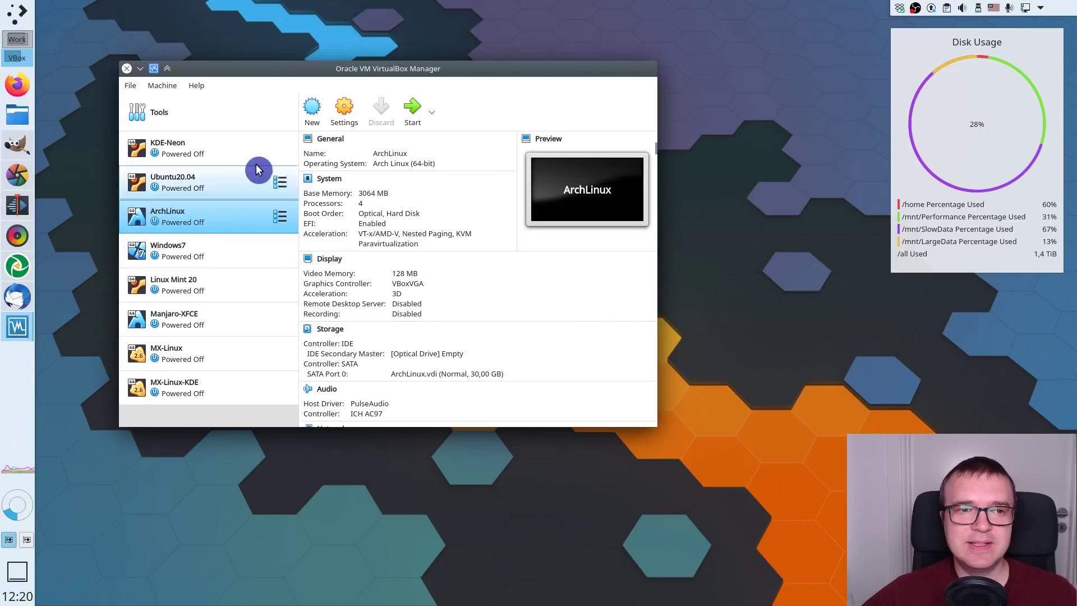
- Review the KDE-Neon, ArchLinux, Windows7, MX-Linux and MX-Linux-KDE machine details
left_click(235, 159)
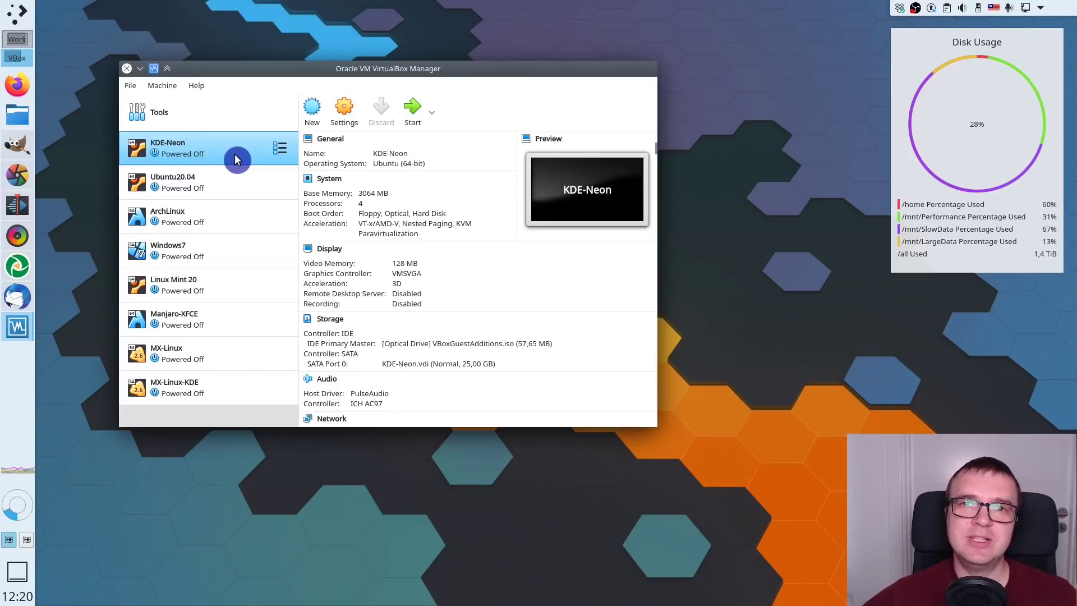
left_click(220, 218)
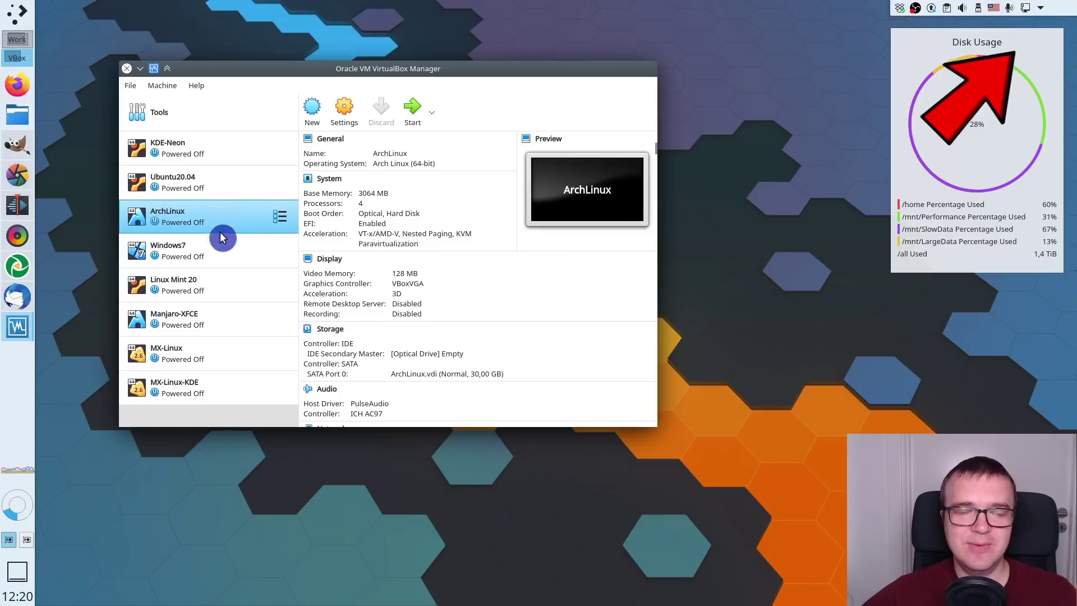
left_click(222, 258)
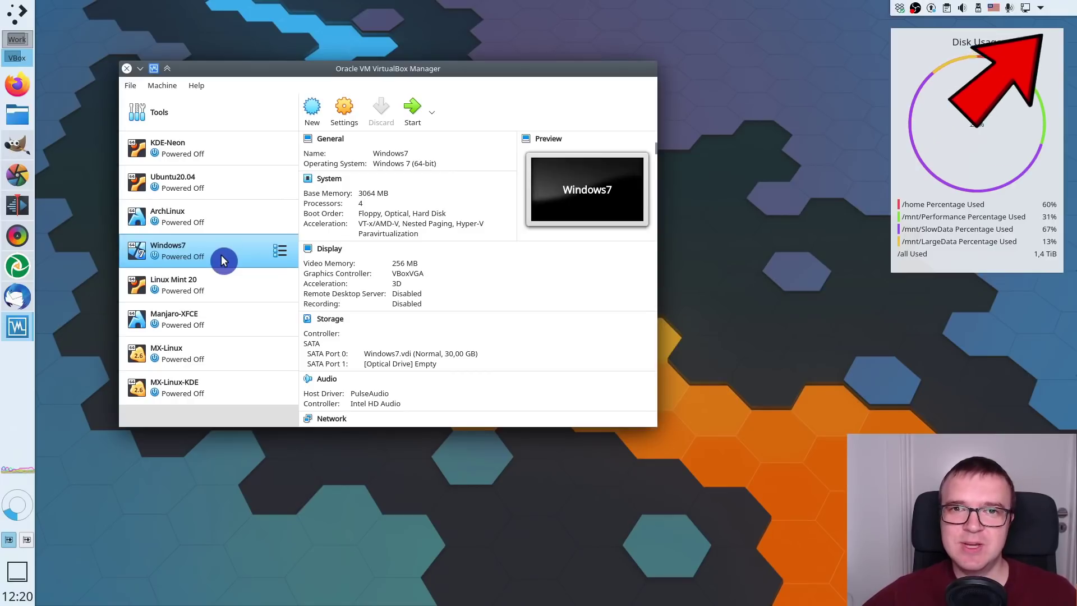
left_click(212, 356)
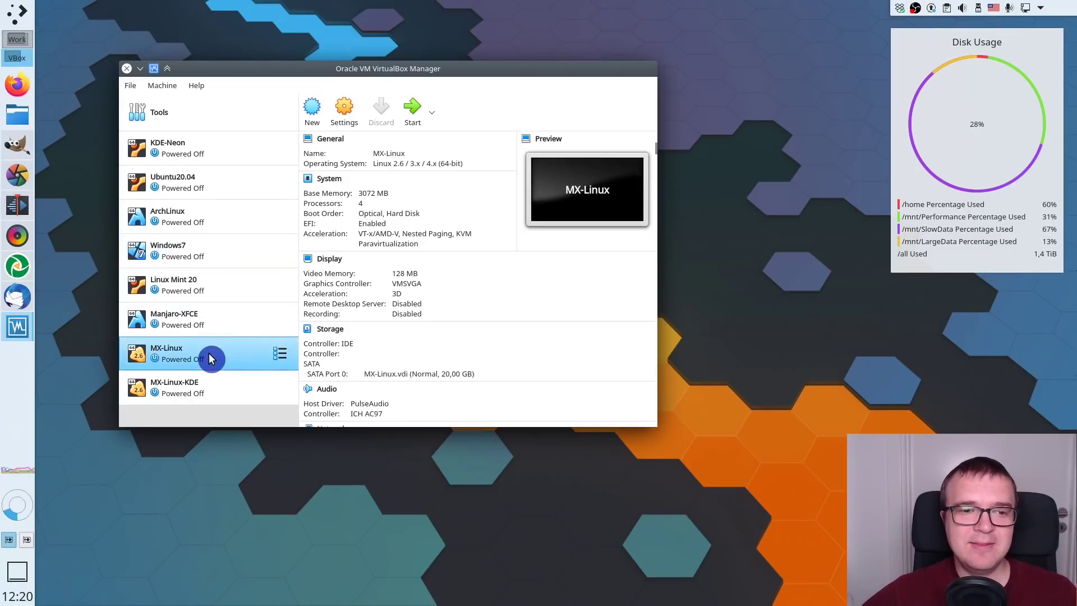
left_click(219, 392)
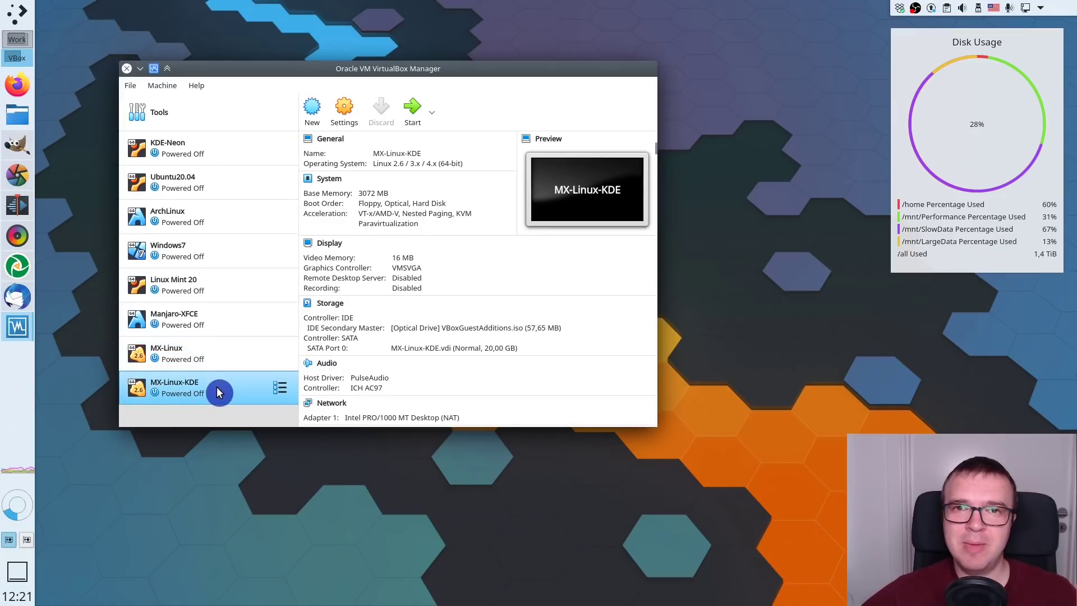
- Select the MX-Linux virtual machine and start it
left_click(225, 363, "ctrl")
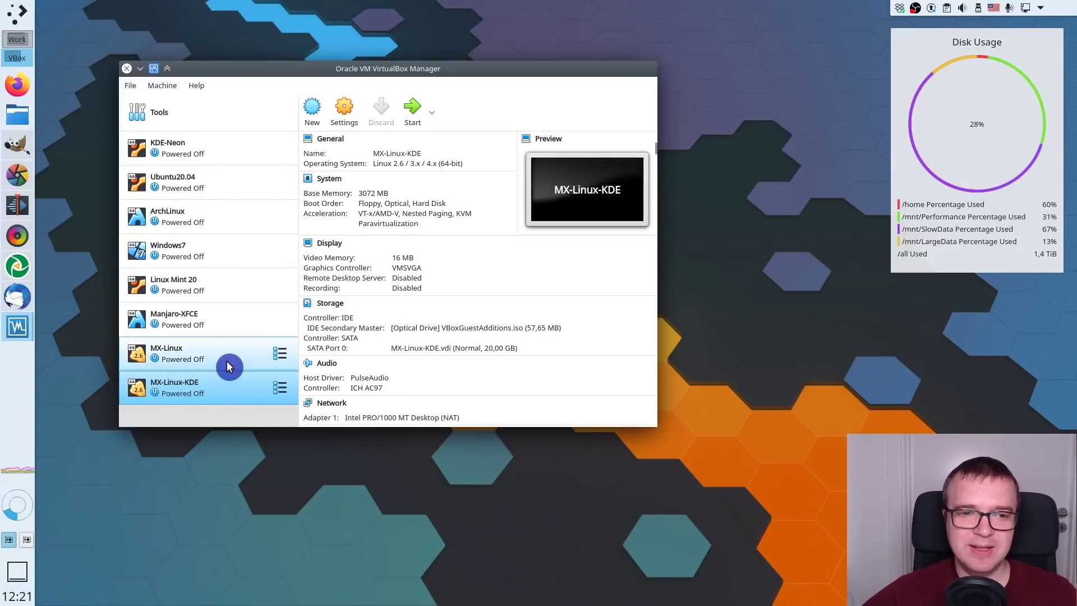
left_click(230, 361)
left_click(411, 113)
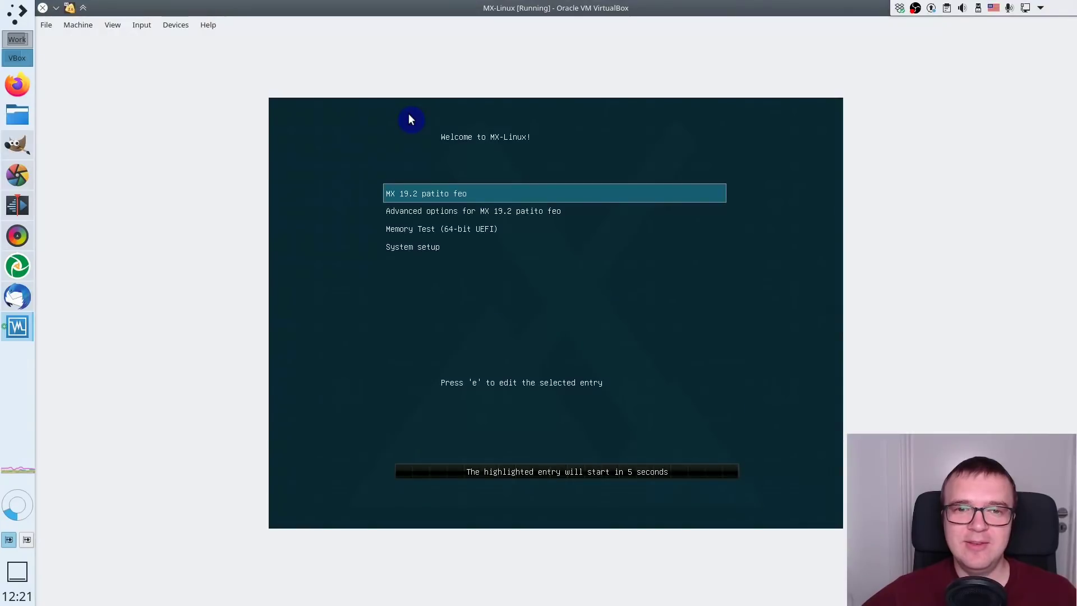
- Boot the default MX 19.2 GRUB entry and let MX-Linux reach the desktop
key("Return")
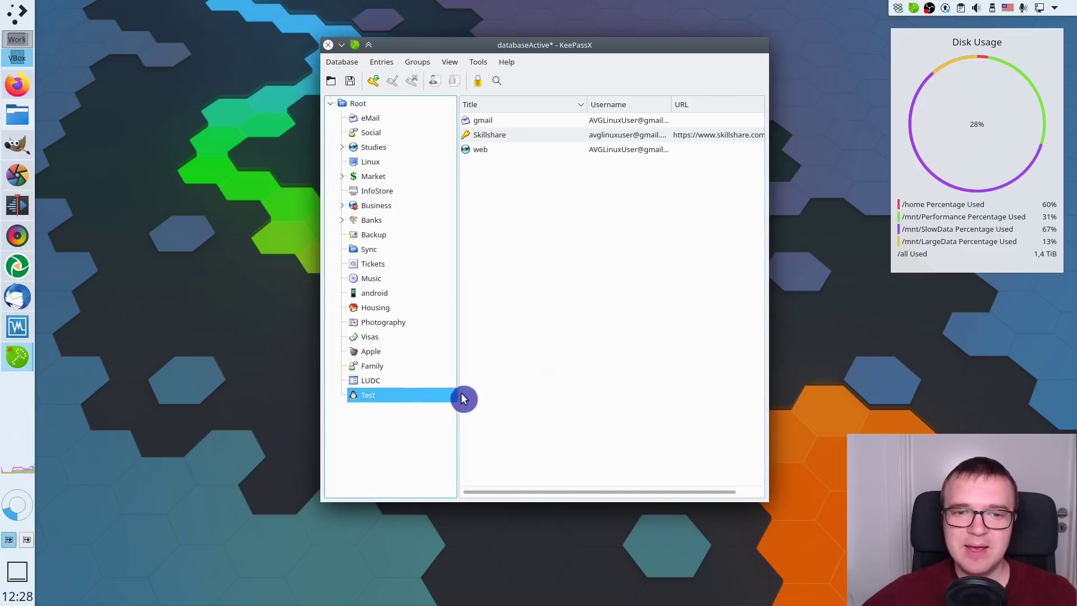
- Open the Skillshare entry's URL from KeePassX's Test group in Firefox
left_click(504, 124)
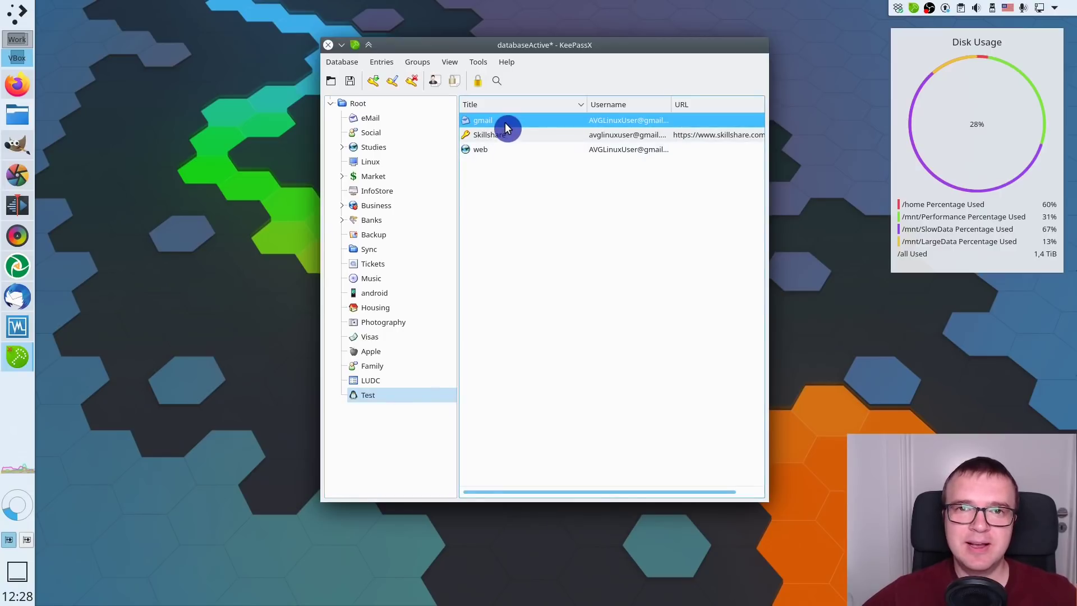
left_click(502, 151)
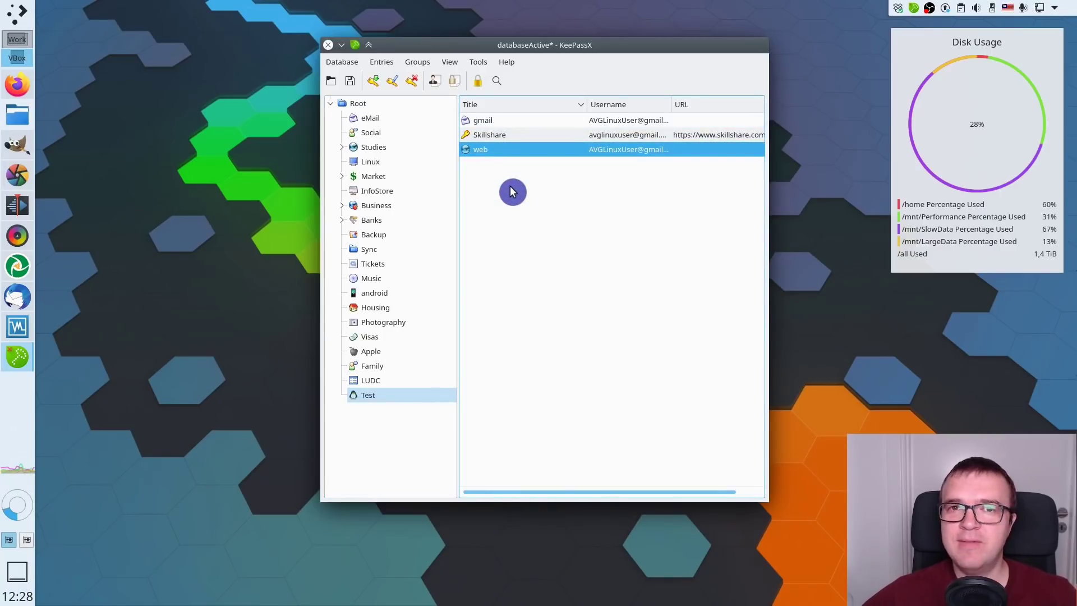
left_click(517, 136)
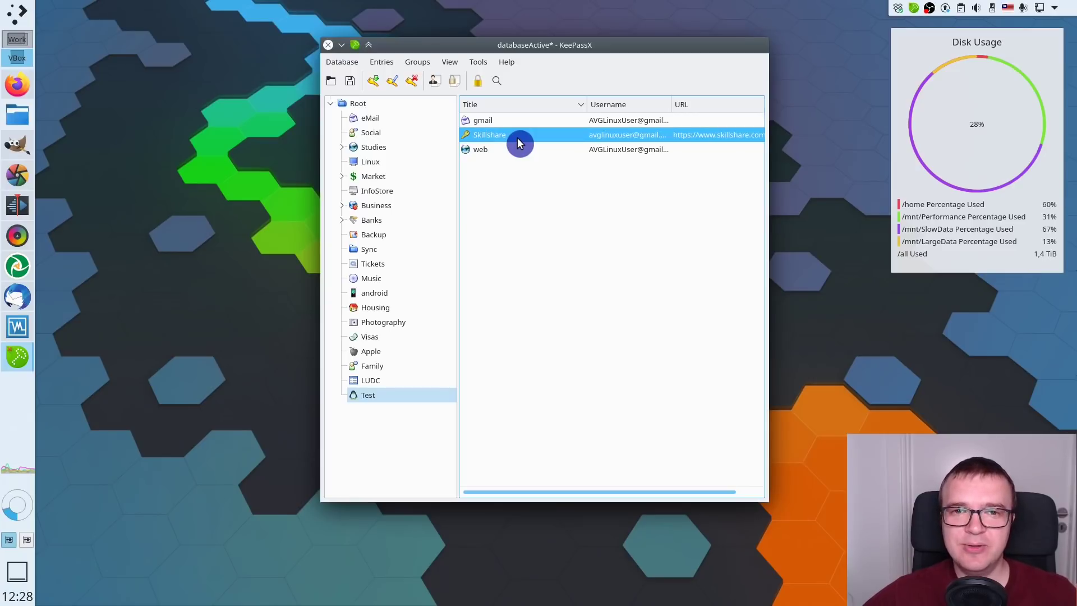
right_click(517, 137)
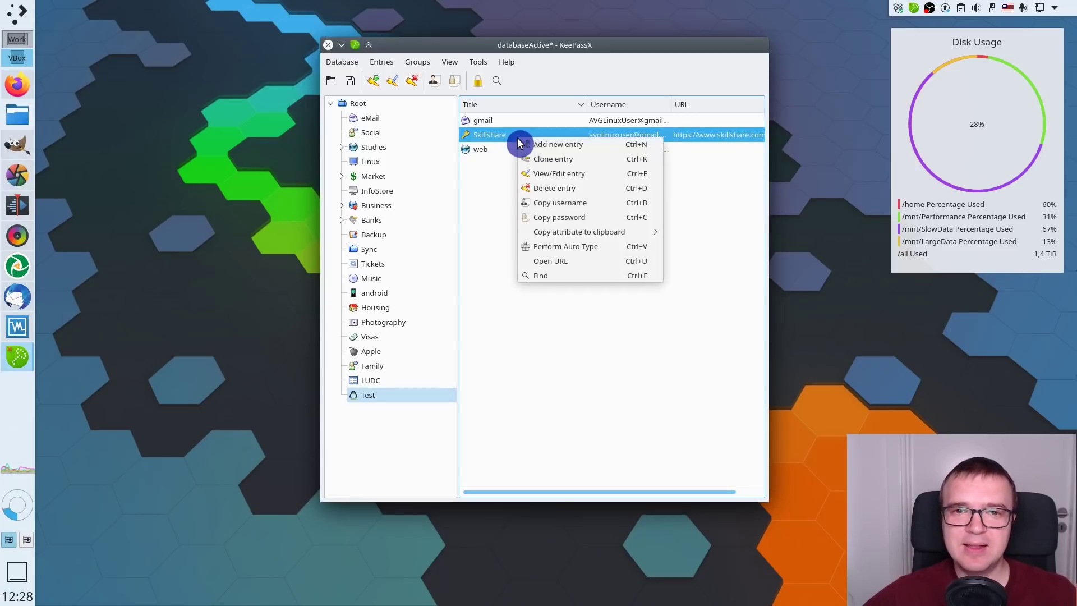
left_click(572, 264)
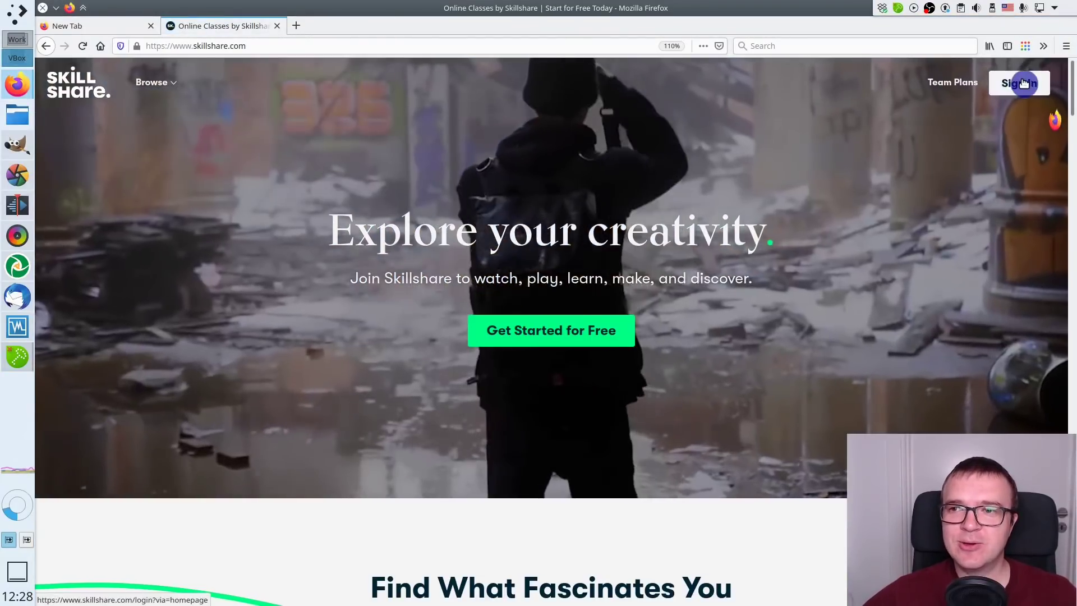
- Open the Skillshare sign-in form and paste in the username copied from KeePassX
left_click(1018, 82)
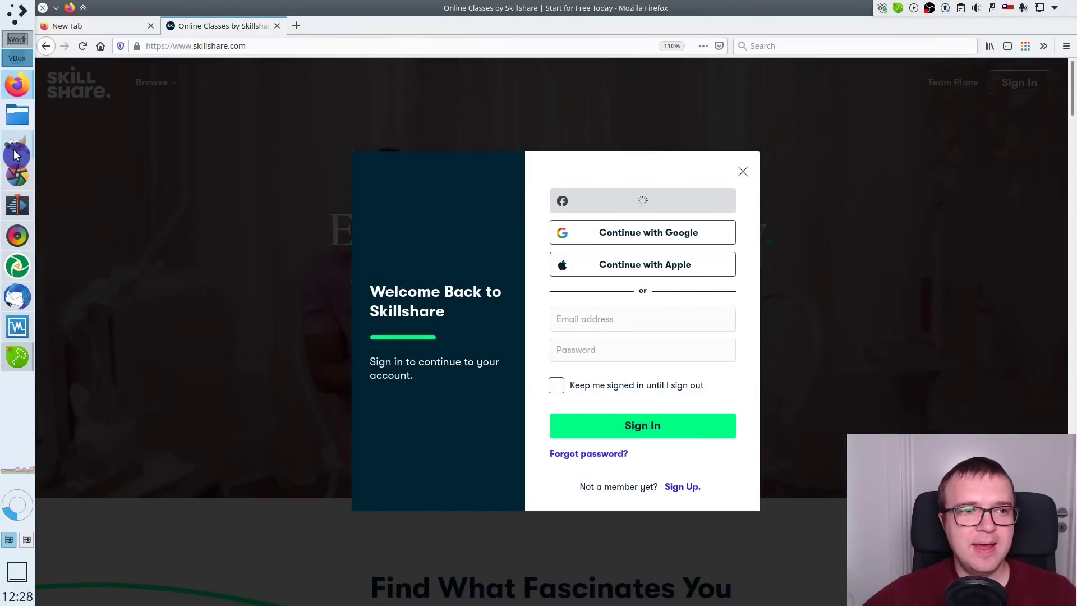
mouse_move(22, 163)
left_click(17, 357)
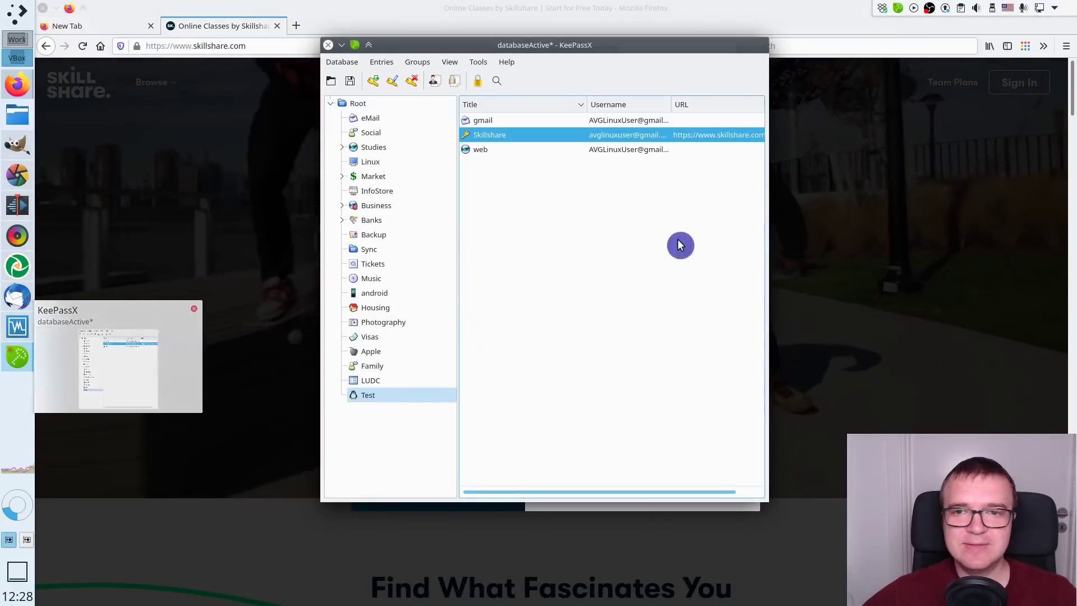
right_click(641, 139)
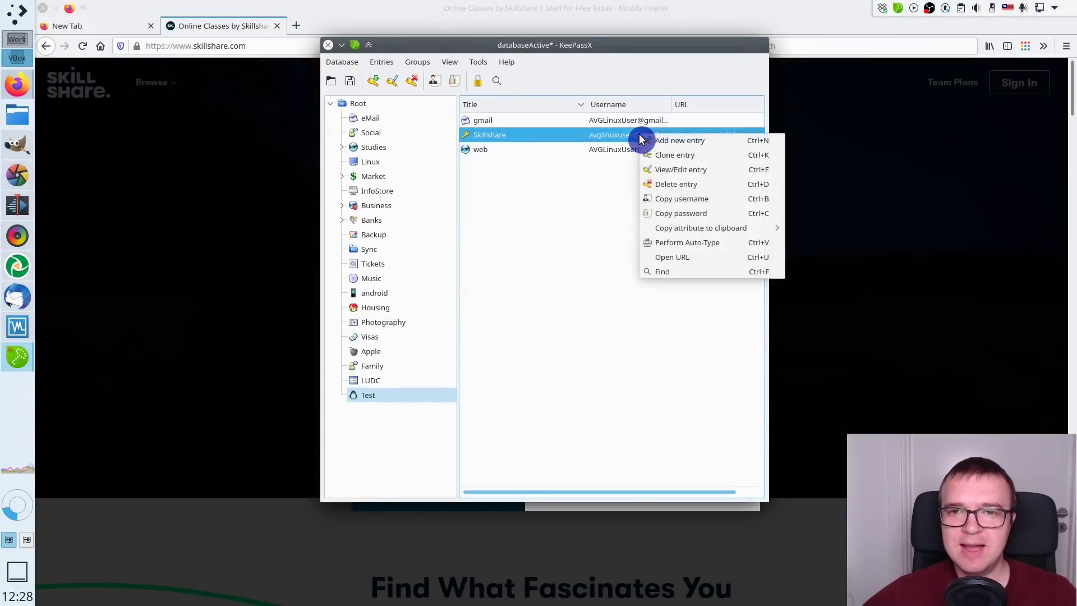
left_click(691, 200)
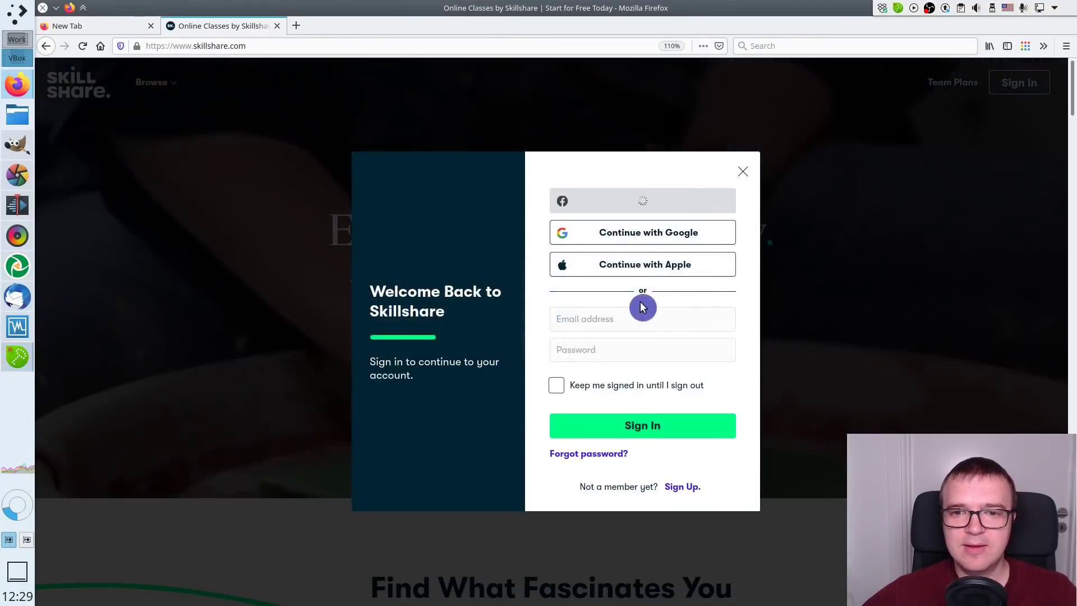
left_click(641, 310)
key("ctrl+v")
left_click(759, 332)
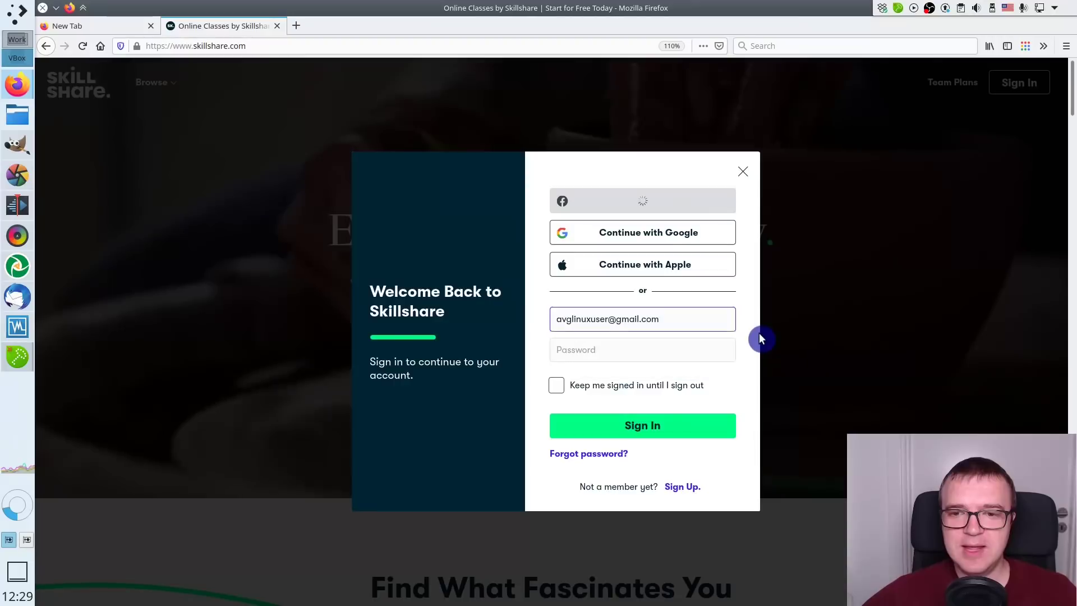
- Paste the Skillshare password copied from KeePassX and submit the sign-in
key("alt+Tab")
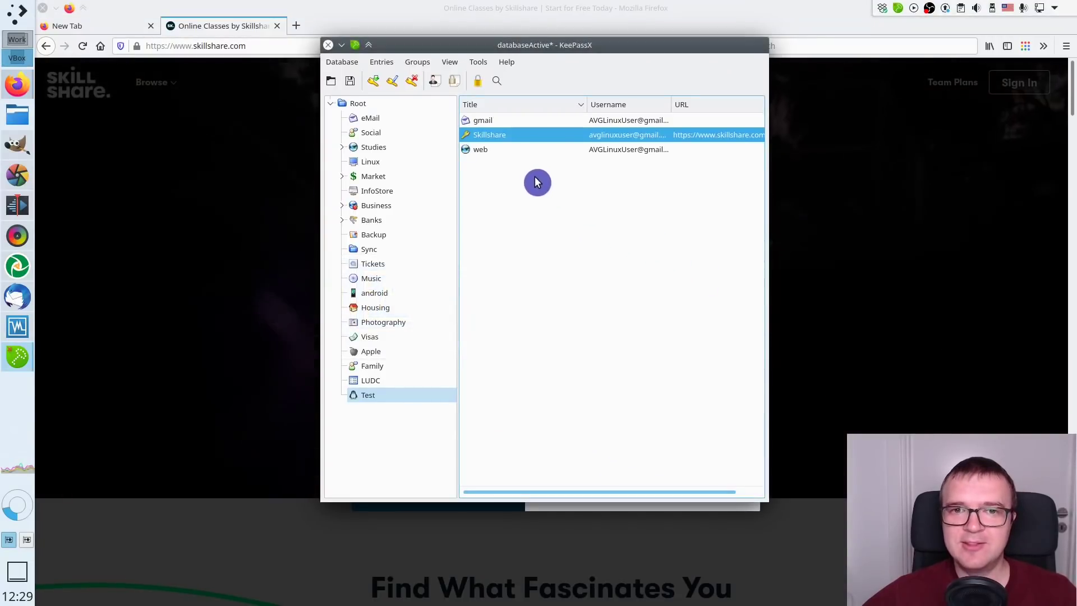
right_click(526, 141)
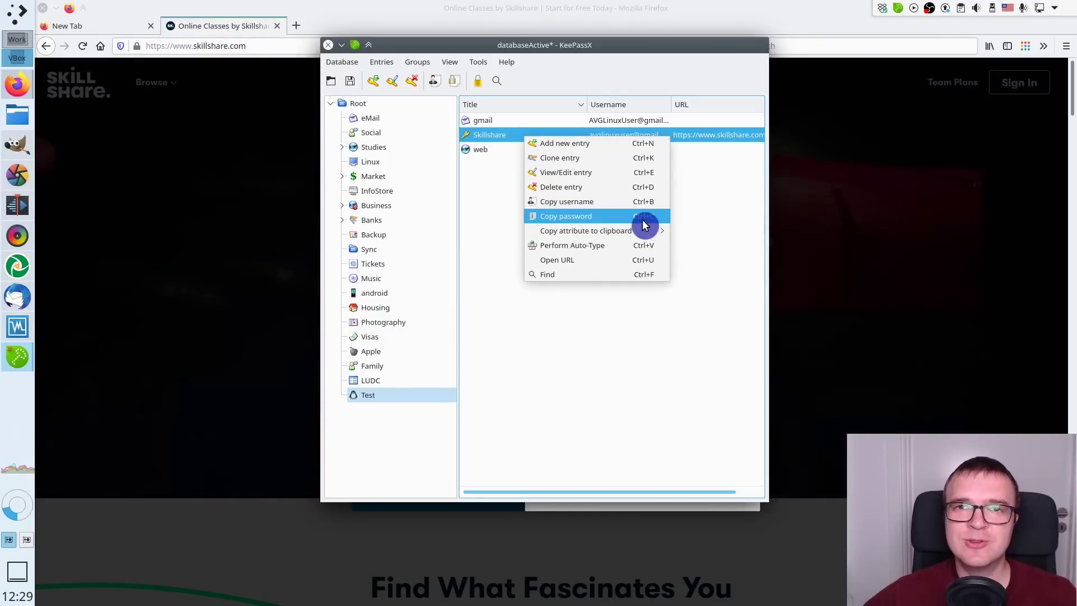
left_click(641, 219)
key("alt+Tab")
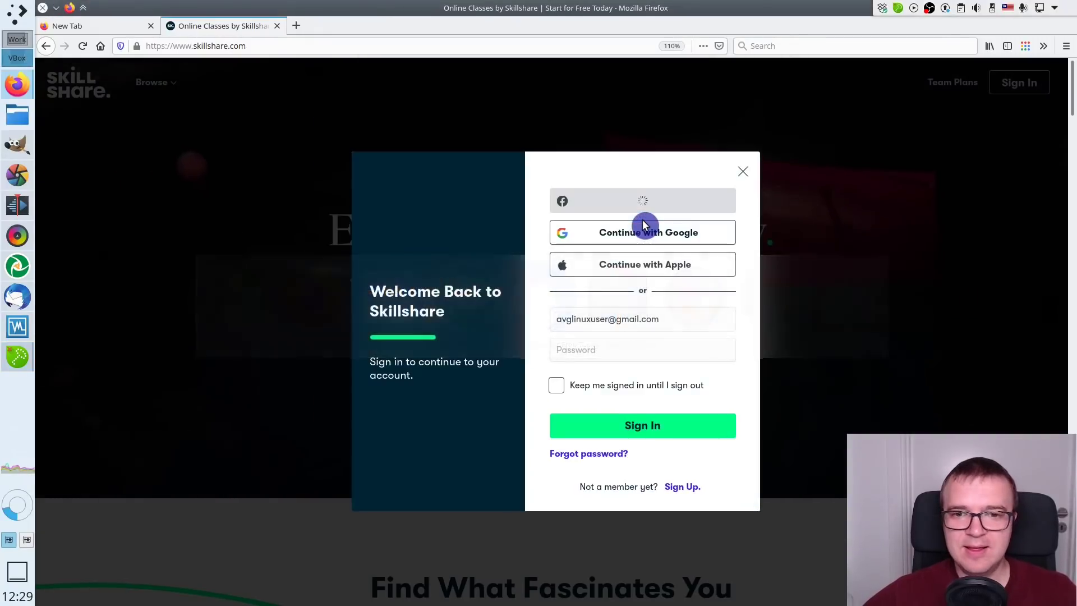
left_click(695, 350)
key("ctrl+v")
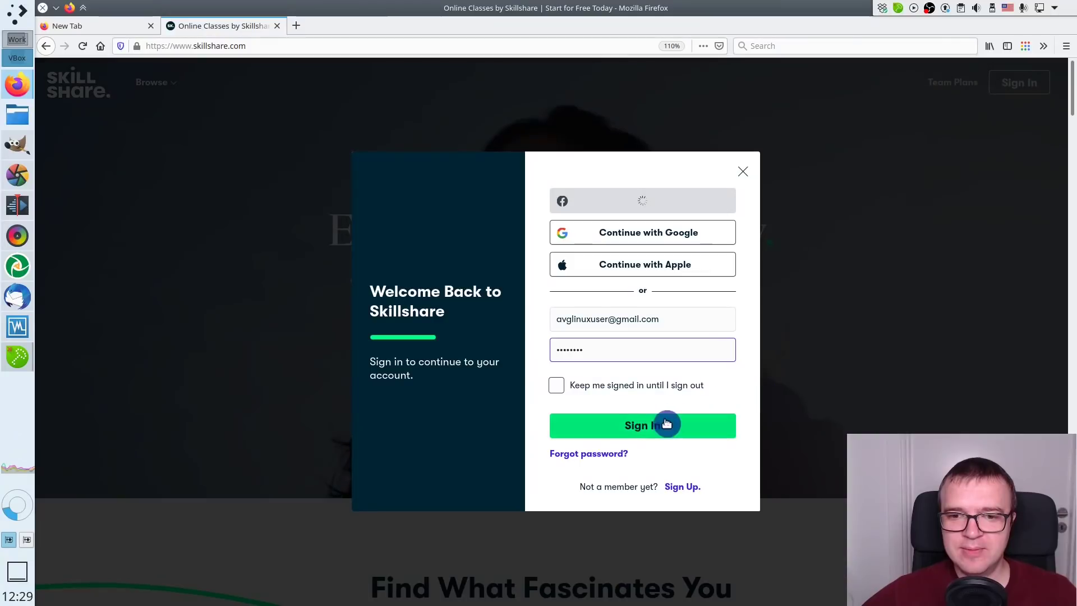
left_click(666, 424)
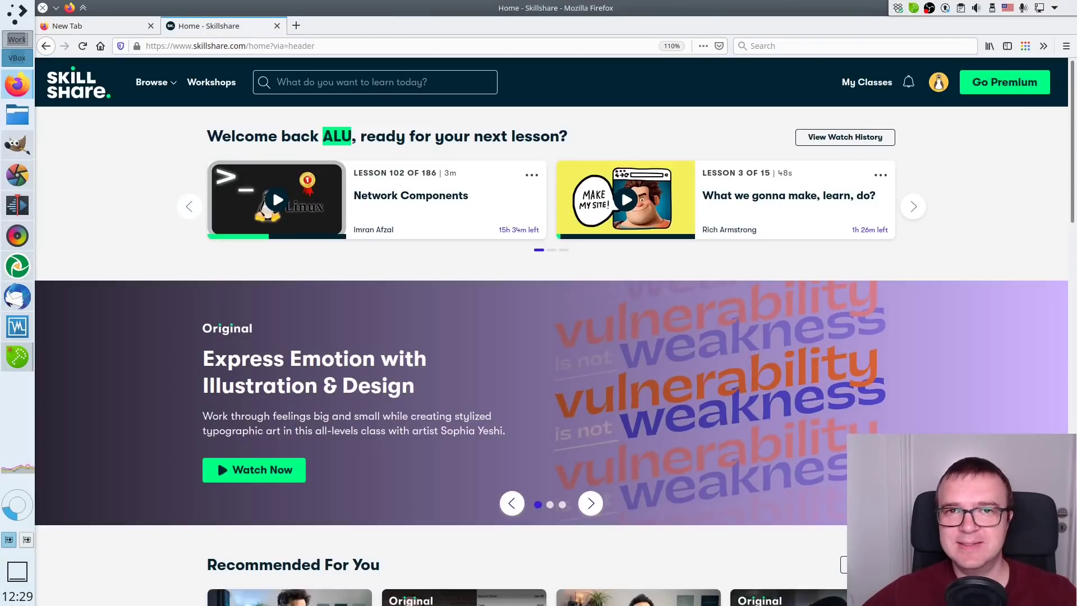
- Minimize Firefox showing the signed-in Skillshare home page
left_click(56, 8)
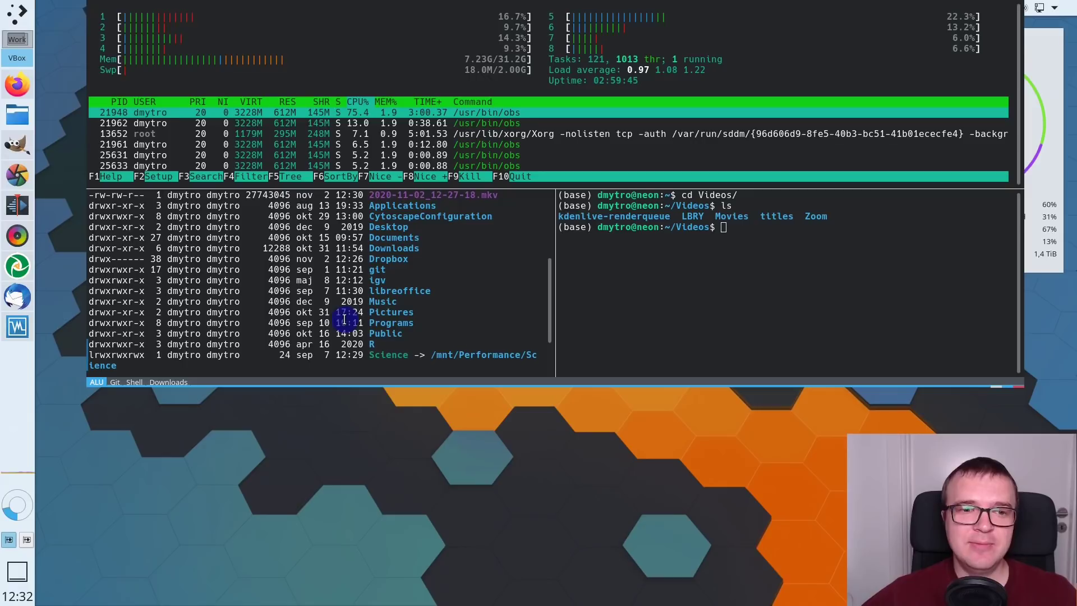
- Select the Xorg process in htop, then switch to the Git terminal session
left_click(617, 138)
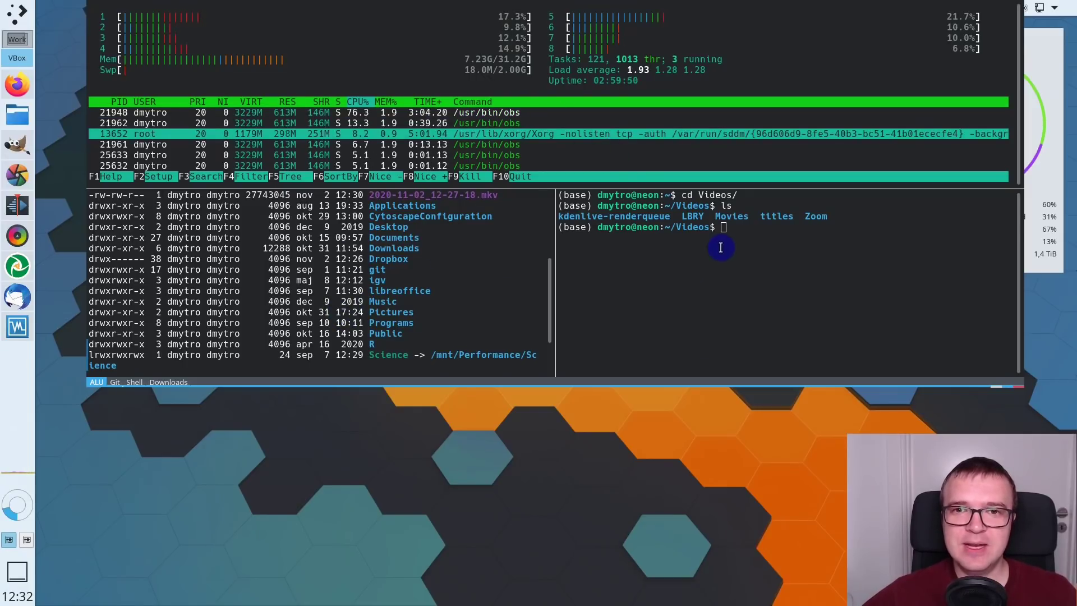
left_click(117, 382)
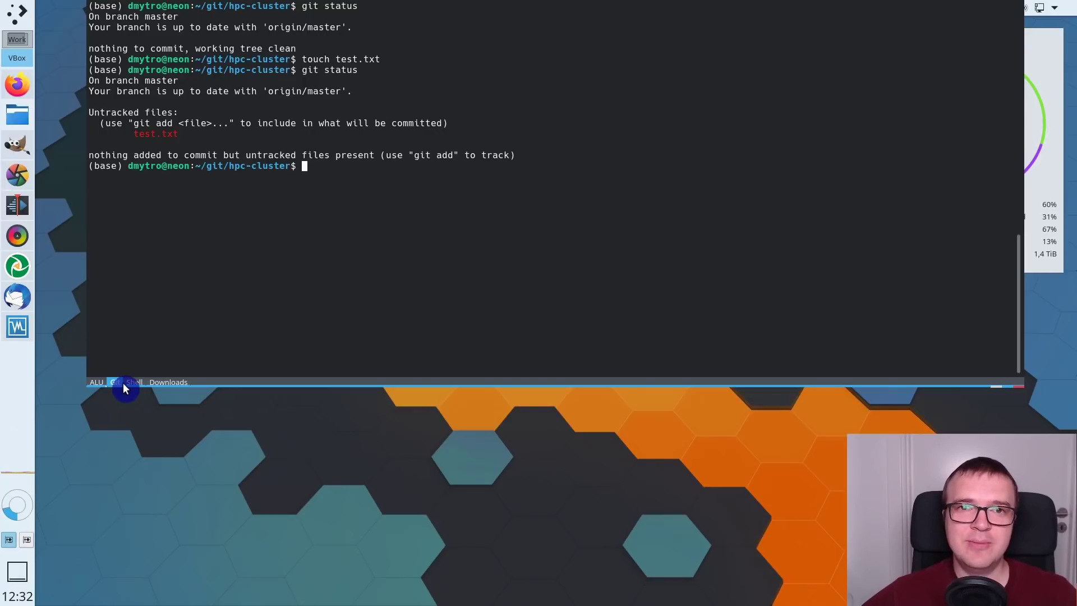
- Visit the Shell and Downloads sessions, then return to the ALU htop session
left_click(140, 383)
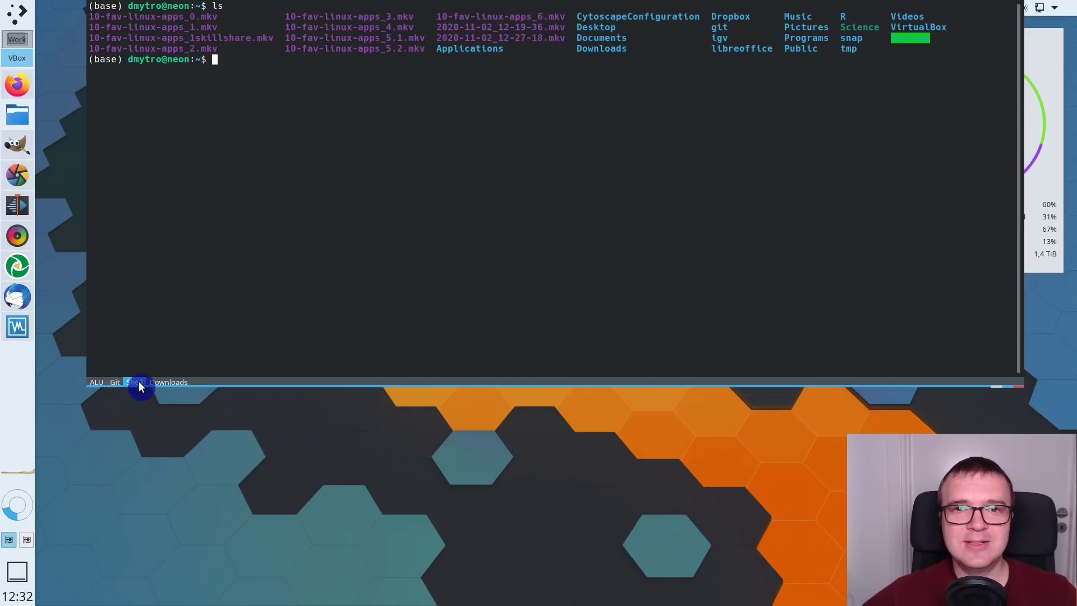
left_click(168, 383)
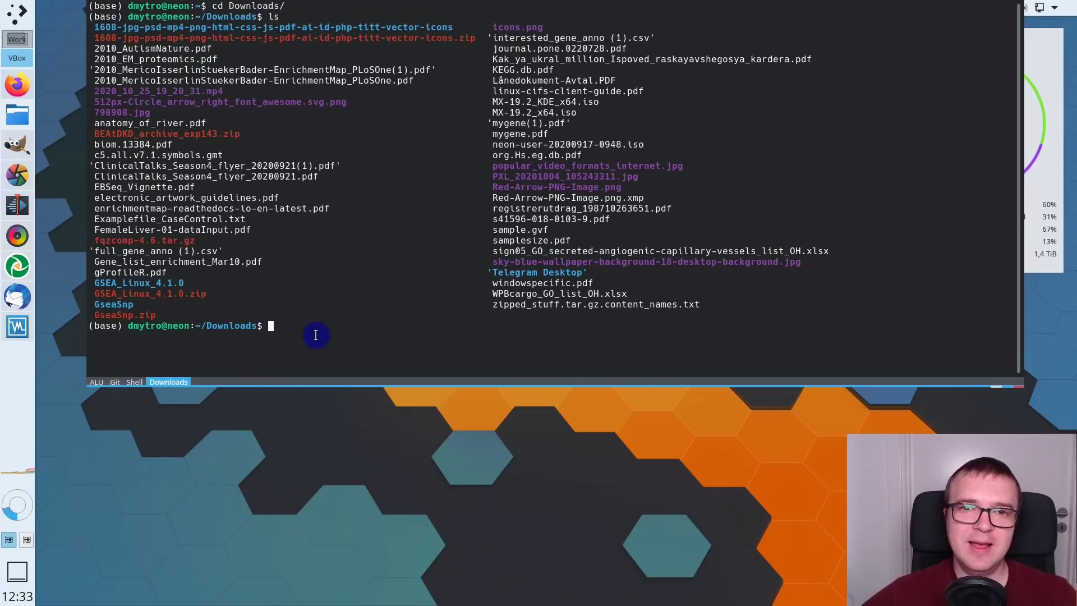
left_click(97, 382)
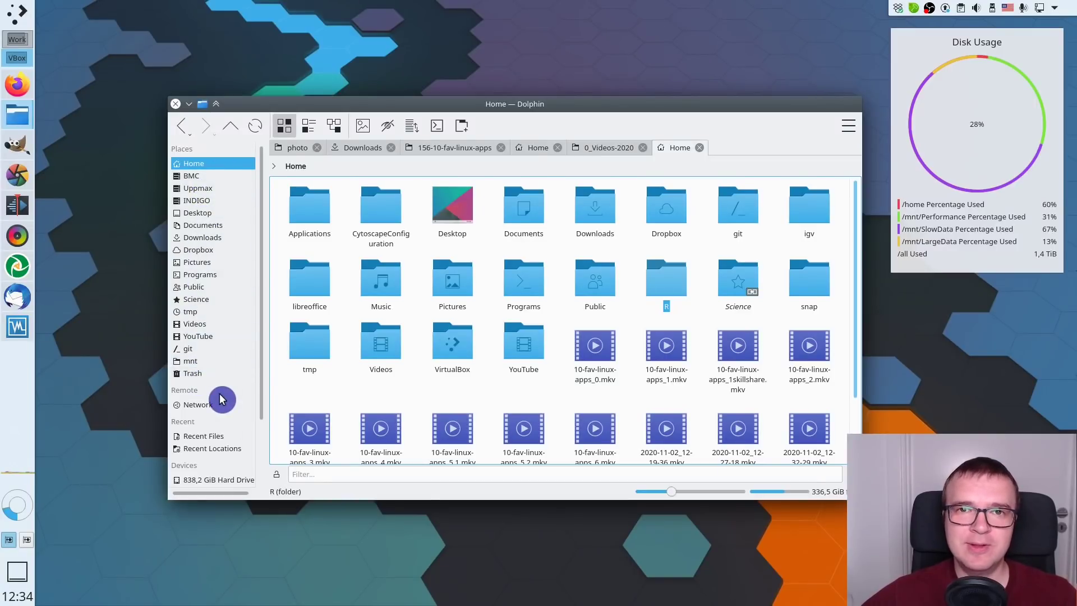
- Scroll through the Home folder's icons to look over its folders and video files
scroll(222, 399, "down", 2)
scroll(221, 399, "up", 2)
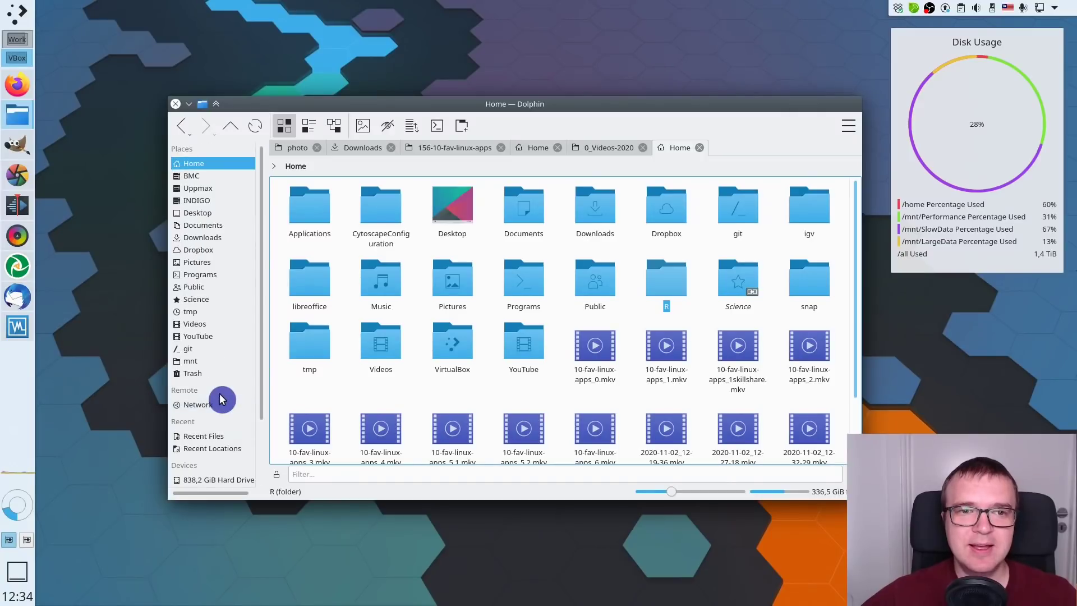
- Cycle Home through Compact, Details and Icons views, comparing with the 0_Videos-2020 tab
left_click(612, 149)
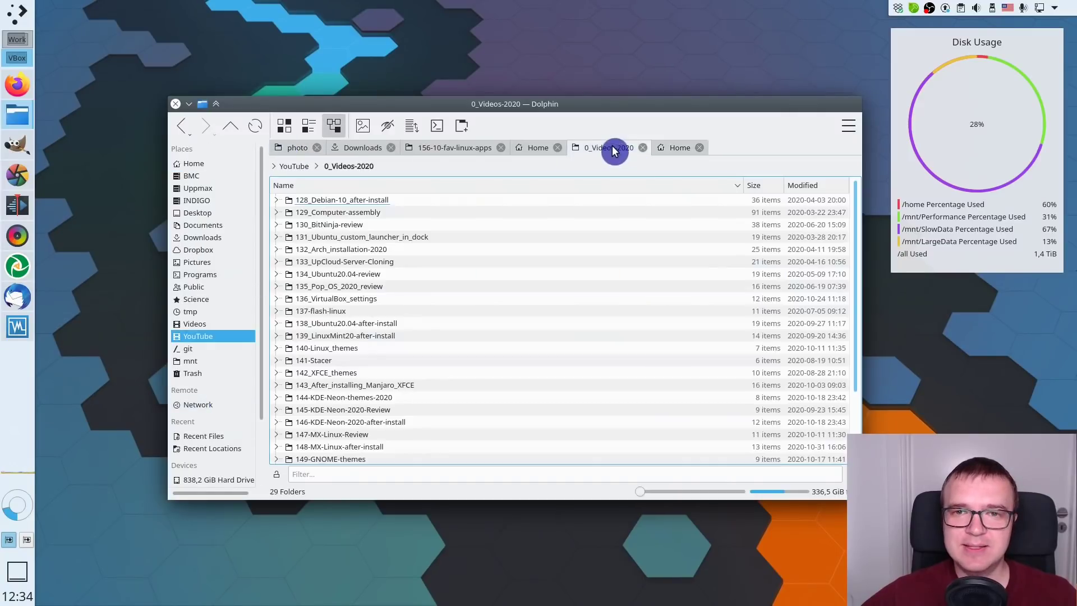
left_click(674, 149)
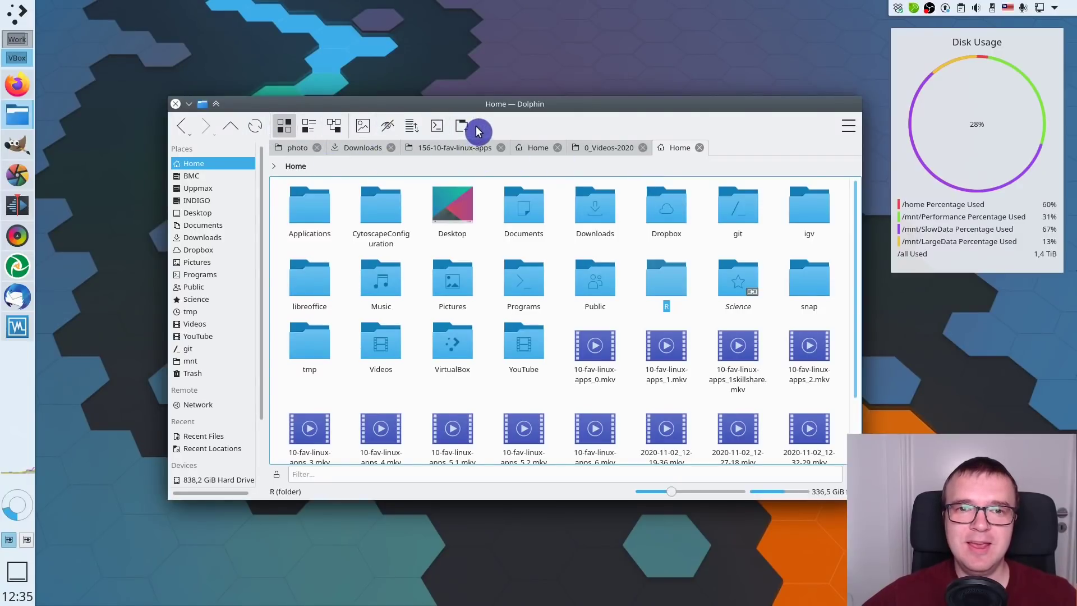
left_click(309, 127)
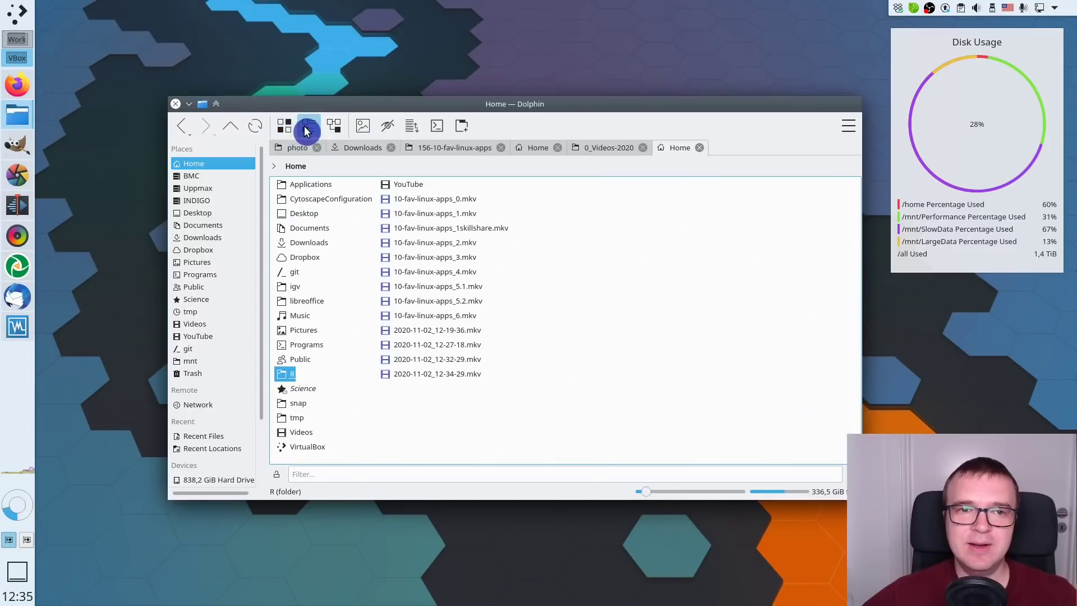
left_click(331, 125)
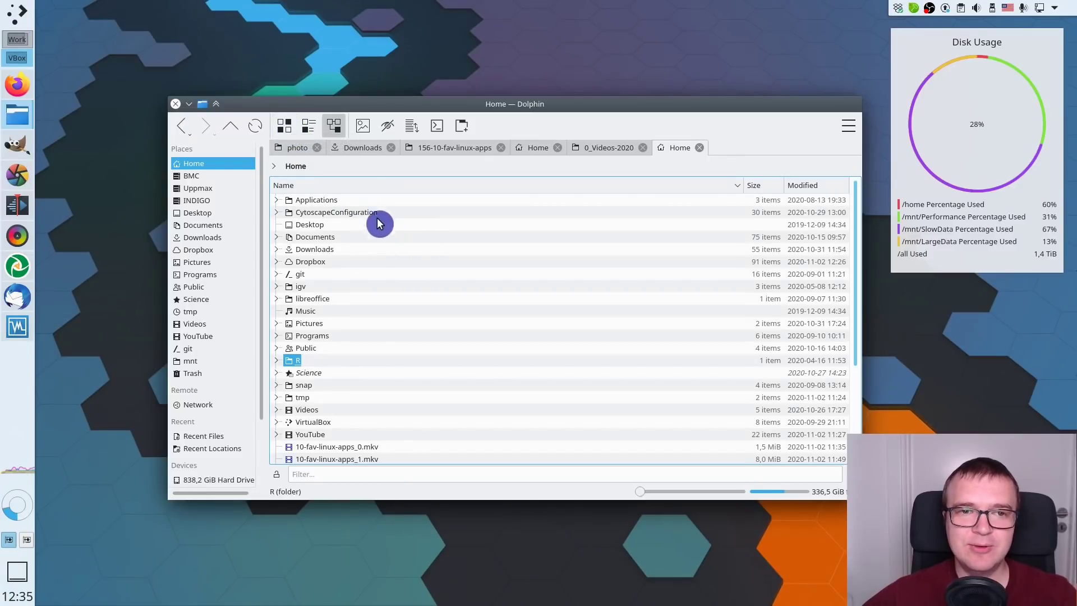
left_click(284, 126)
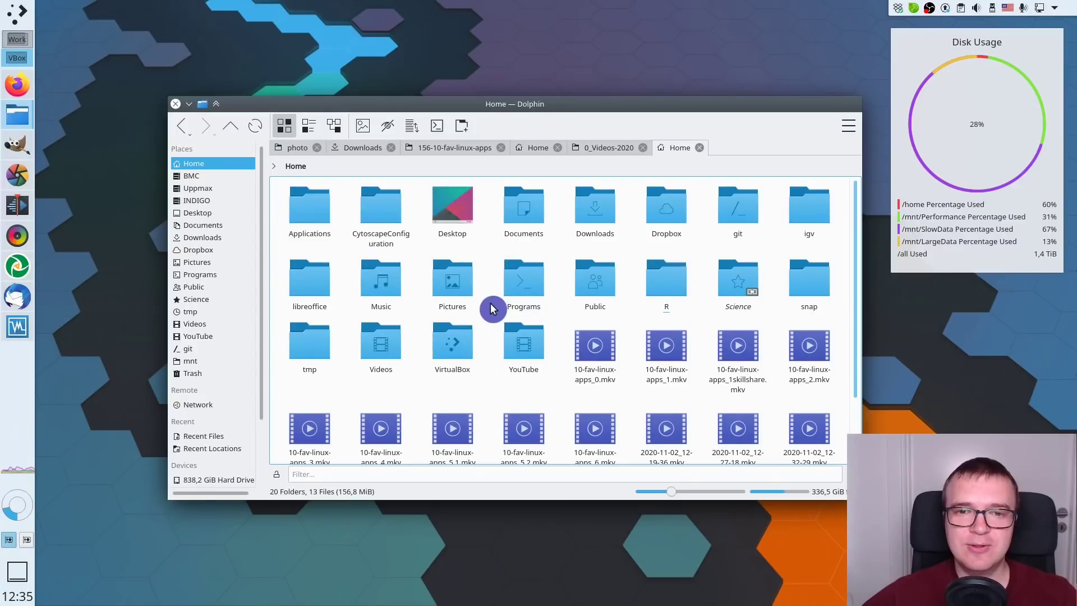
left_click(611, 148)
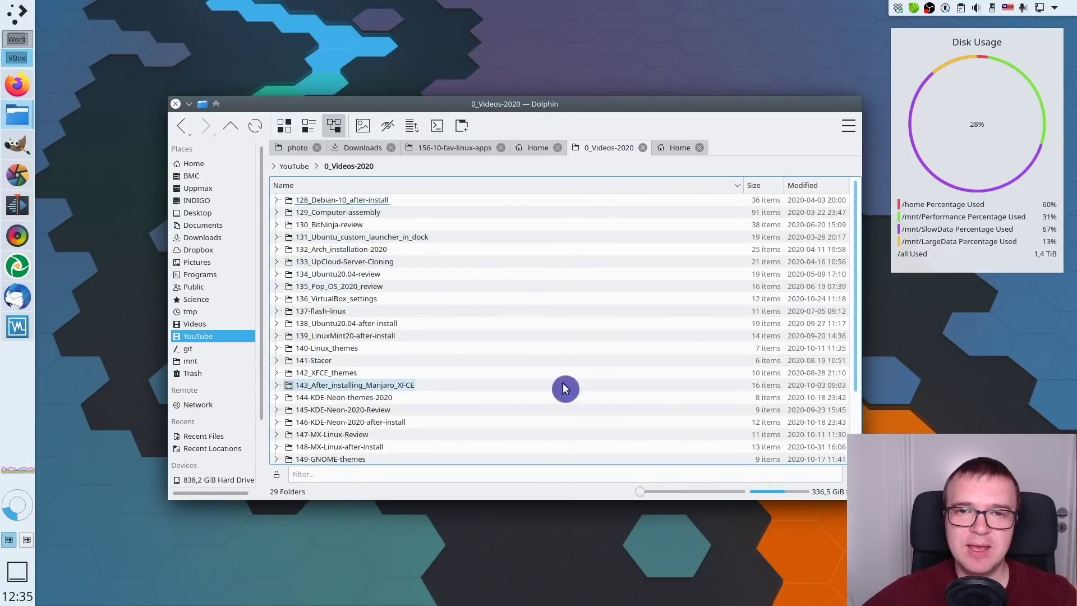
left_click(677, 149)
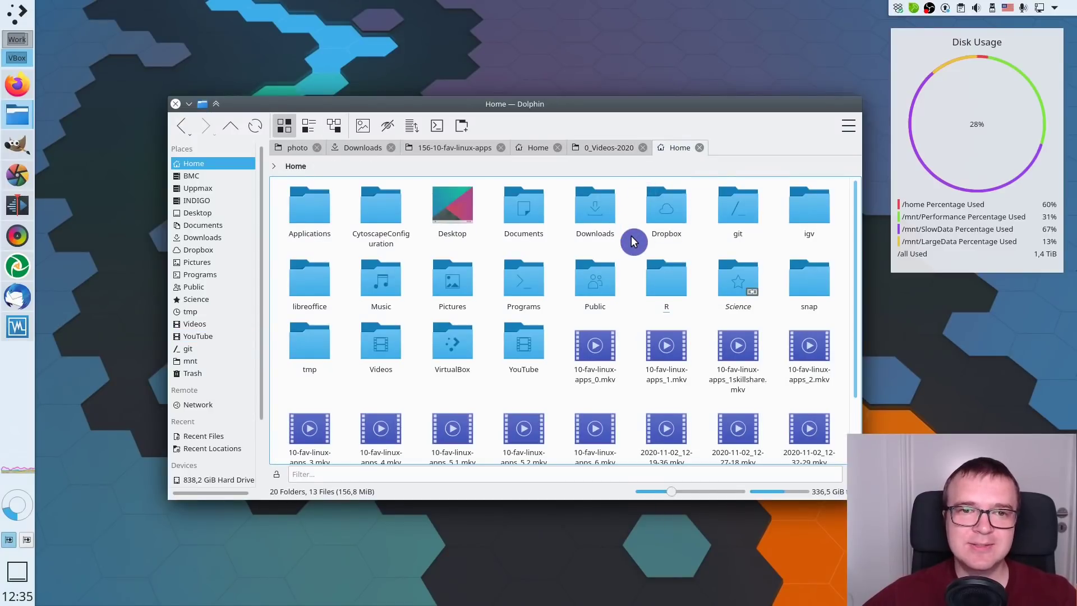
- Toggle Show Hidden Files and thumbnail Preview on and off in the Home folder
left_click(386, 127)
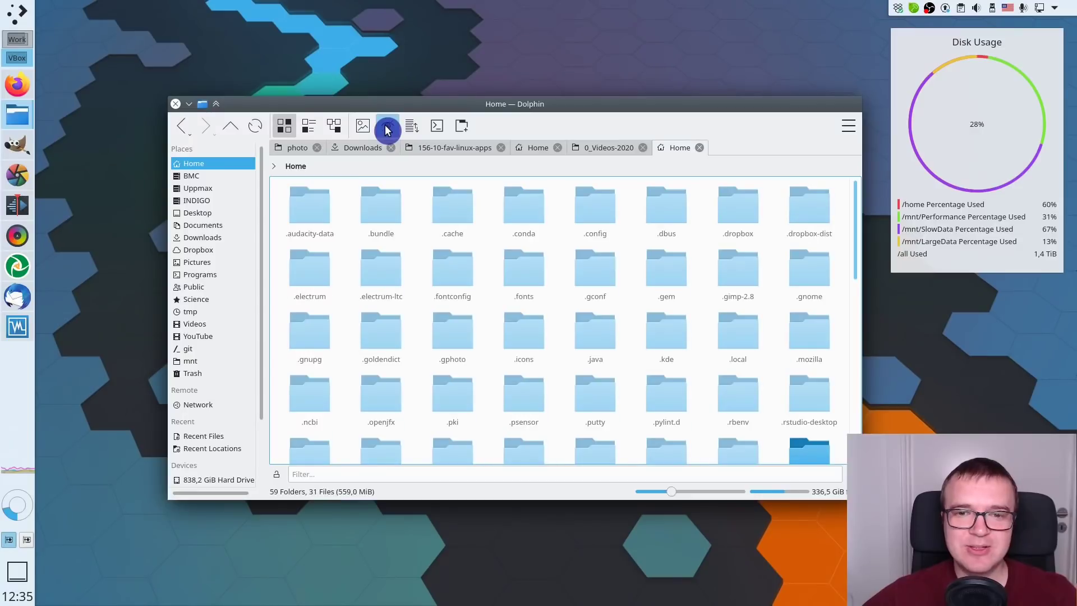
left_click(387, 127)
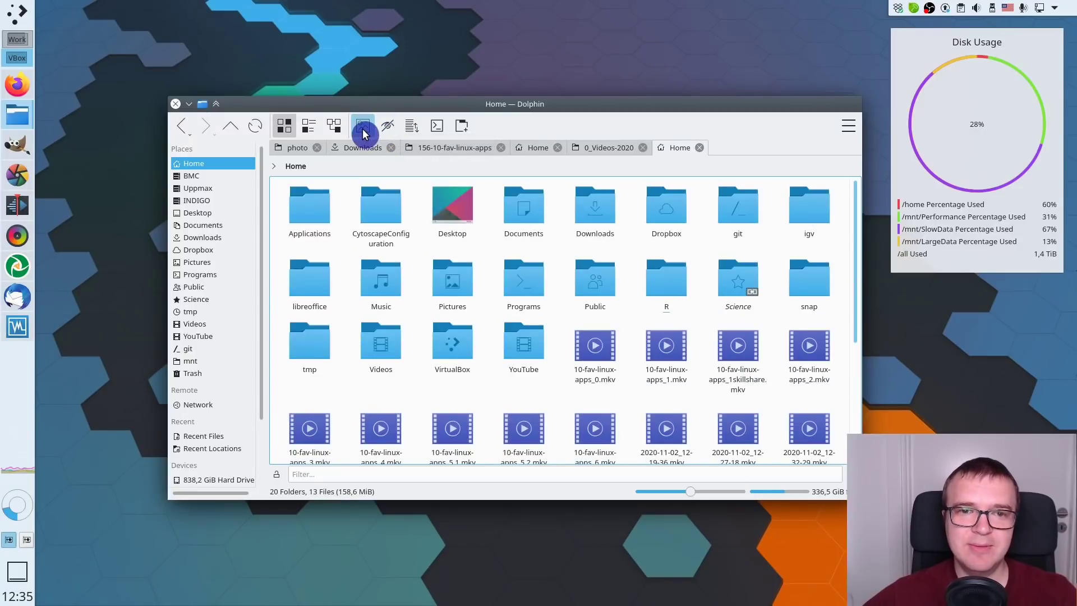
left_click(362, 129)
left_click(362, 129)
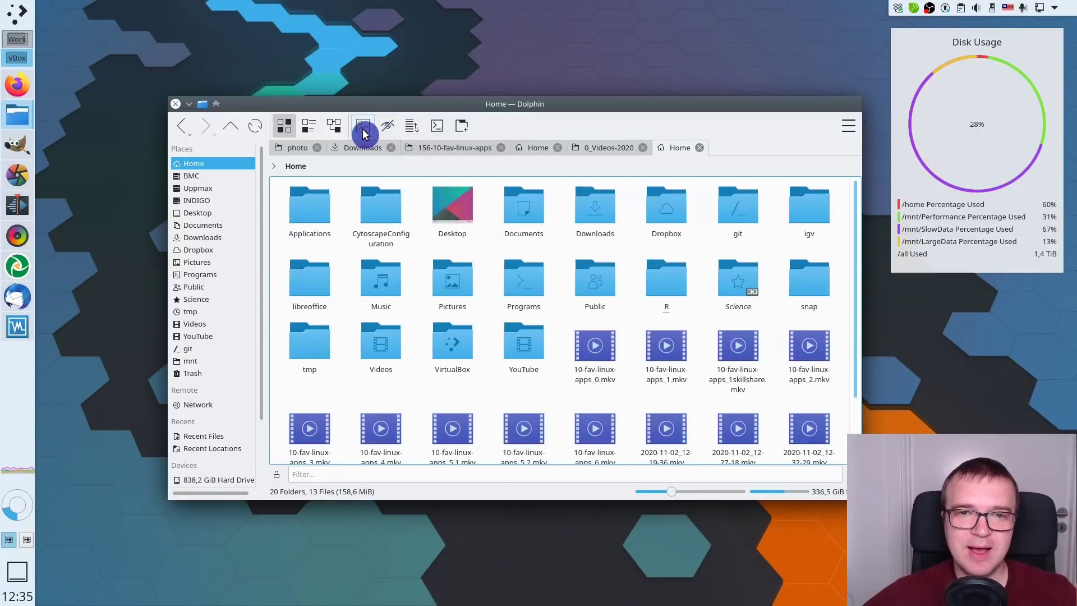
- Open a terminal at Home, close it, then open one in the 0_Videos-2020 tab
left_click(435, 127)
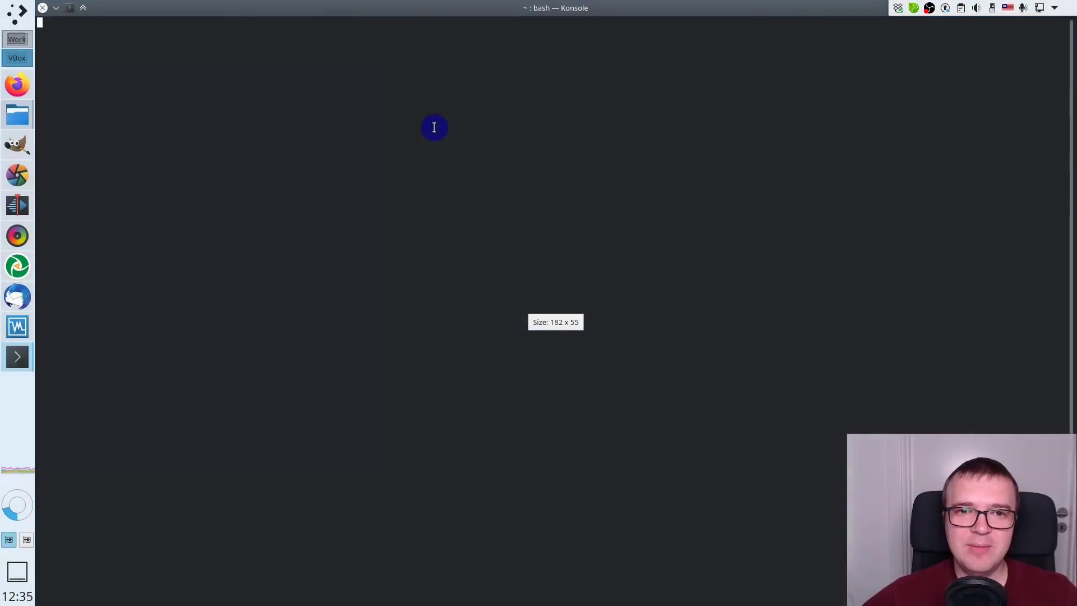
left_click(42, 9)
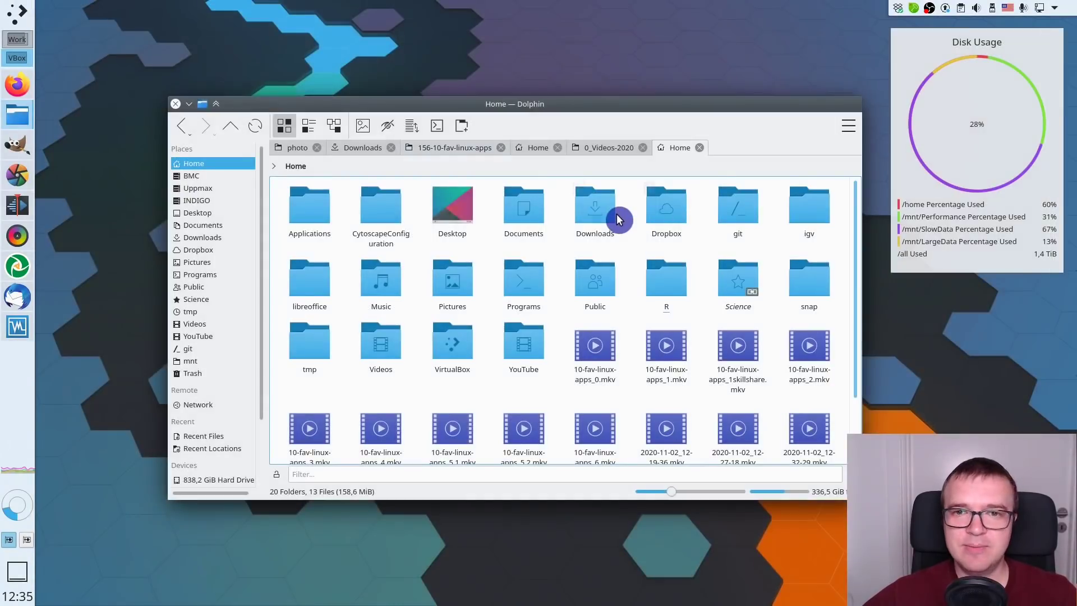
left_click(612, 152)
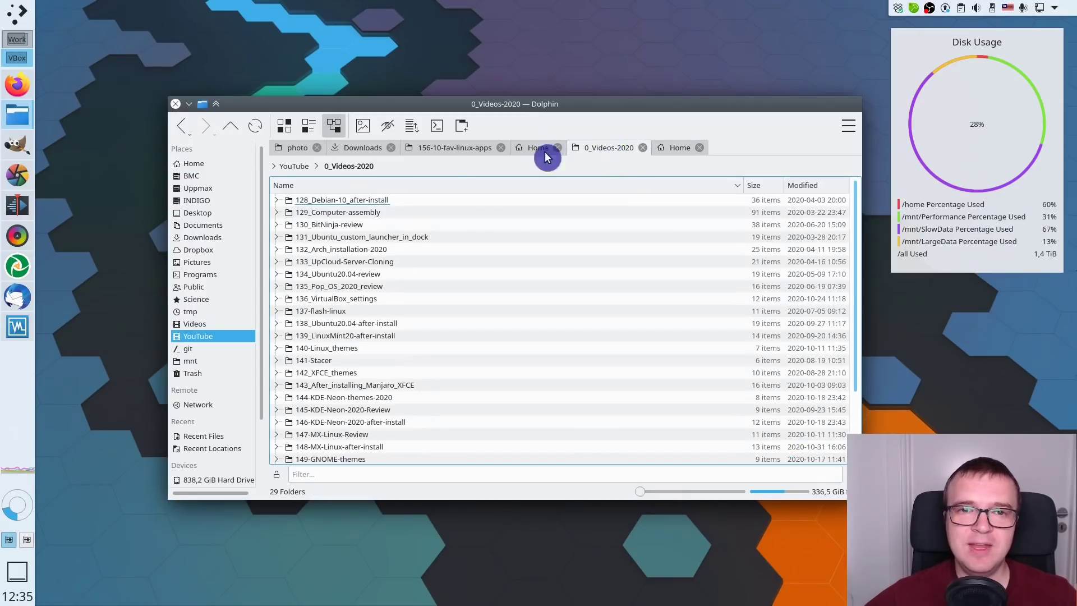
left_click(435, 129)
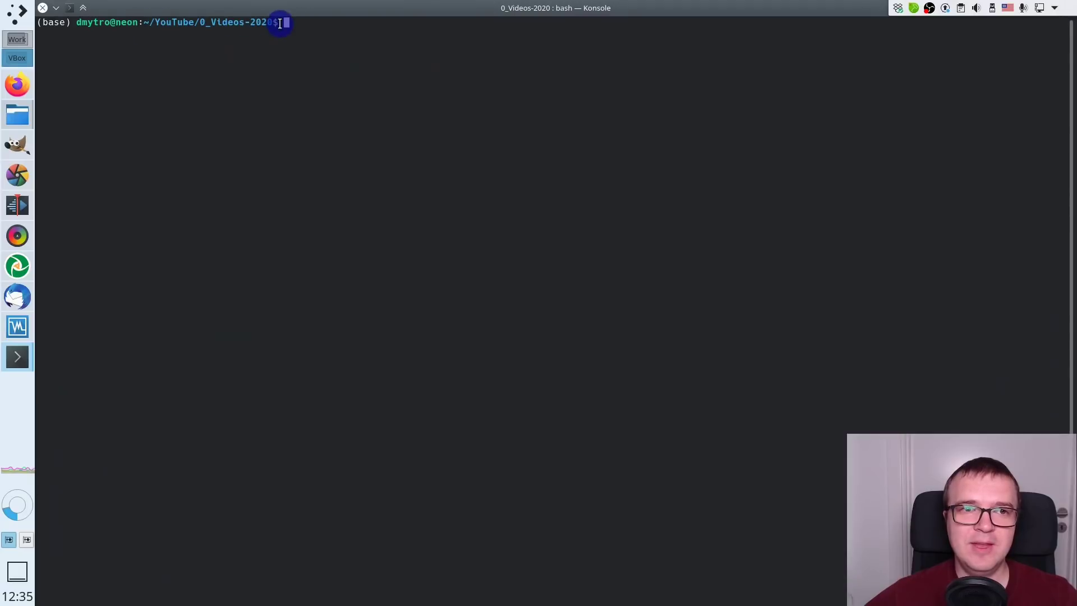
- Close Konsole and split Dolphin into two panes with Home in the right pane
left_click(43, 8)
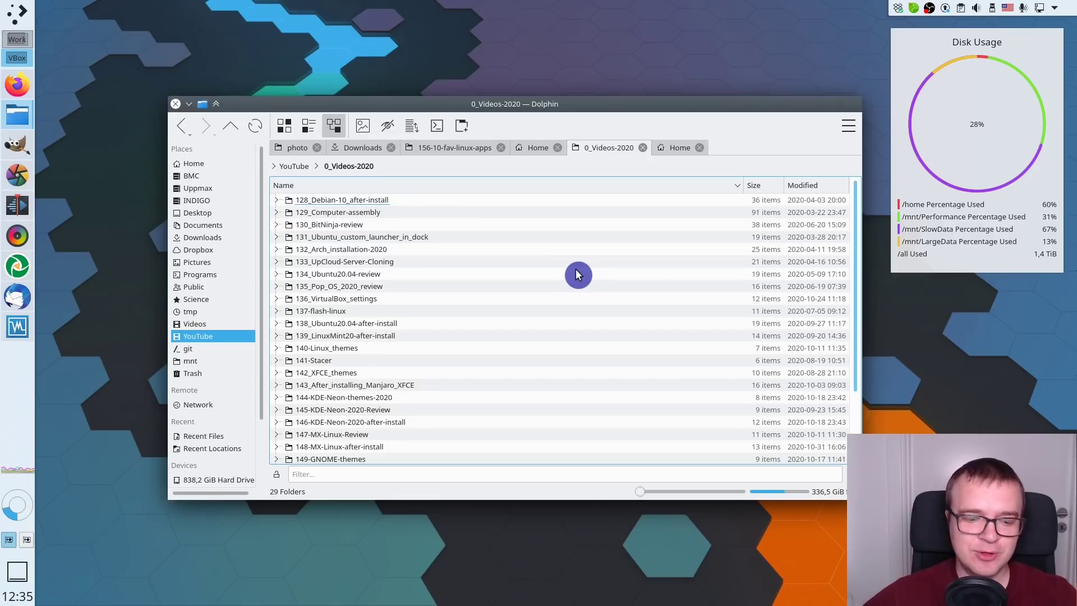
key("F3")
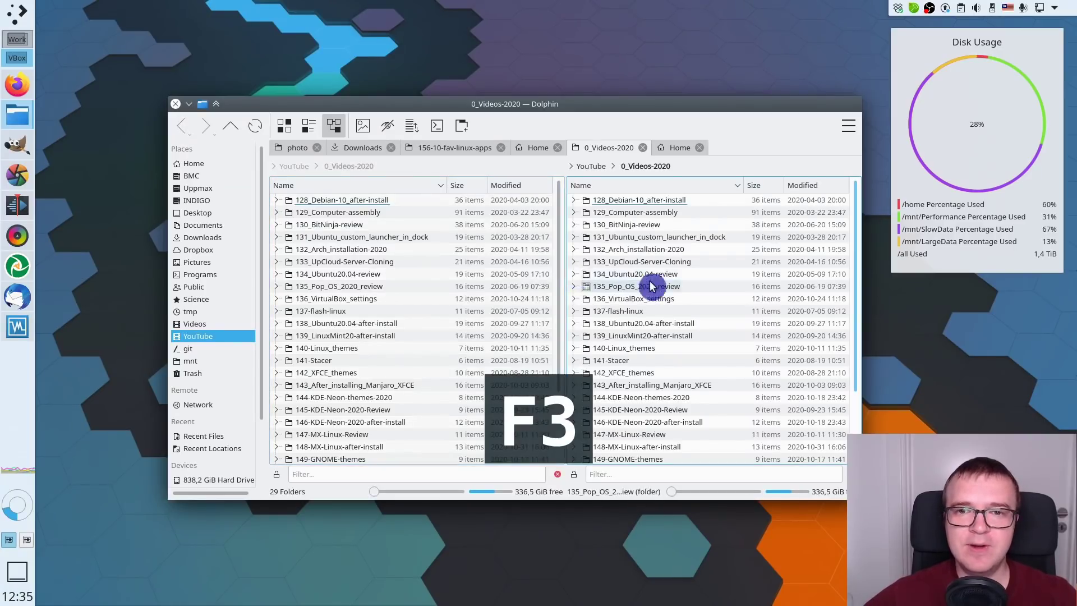
left_click(193, 164)
scroll(709, 327, "up", 1)
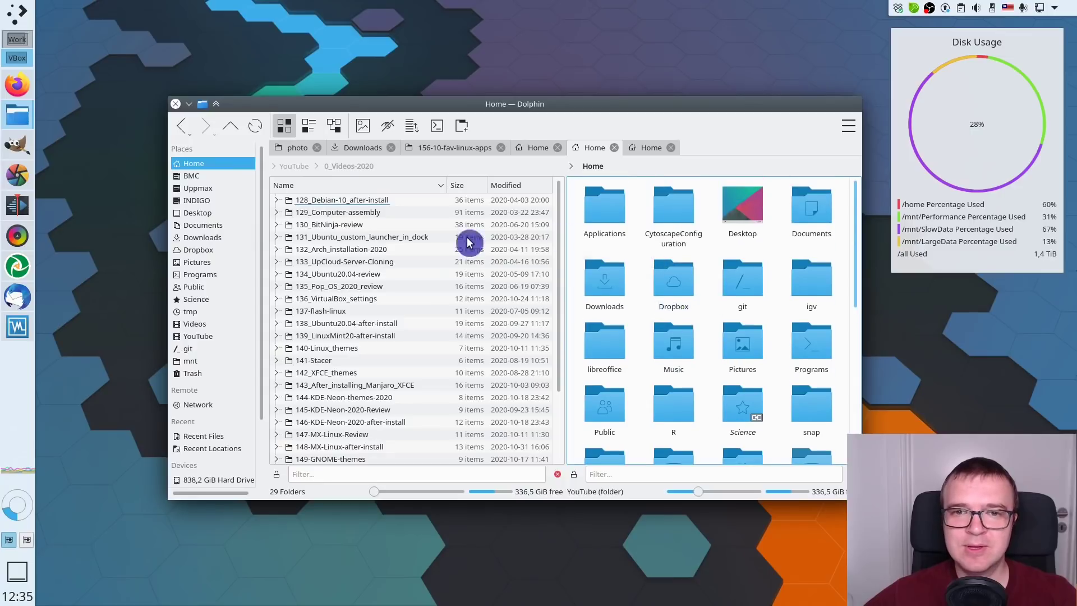
- Close the split view and toggle the embedded terminal panel on and off
key("F3")
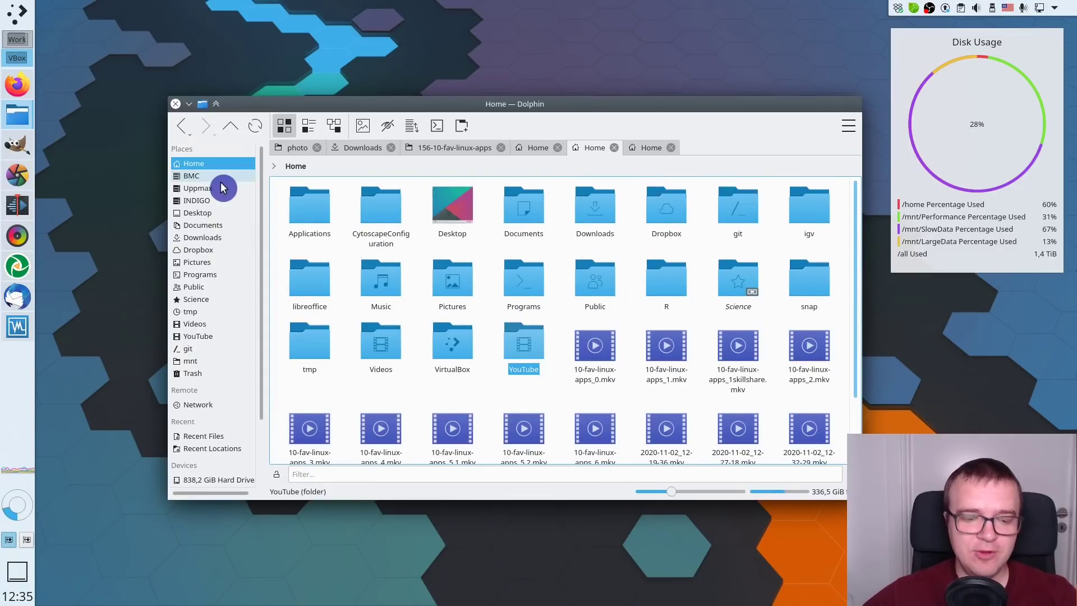
key("F4")
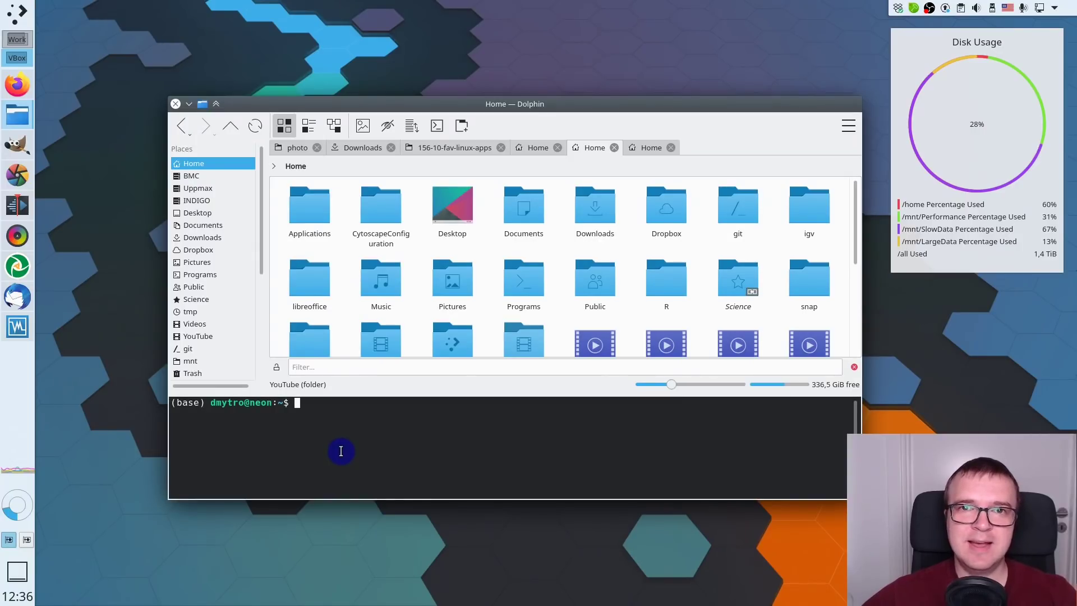
key("F4")
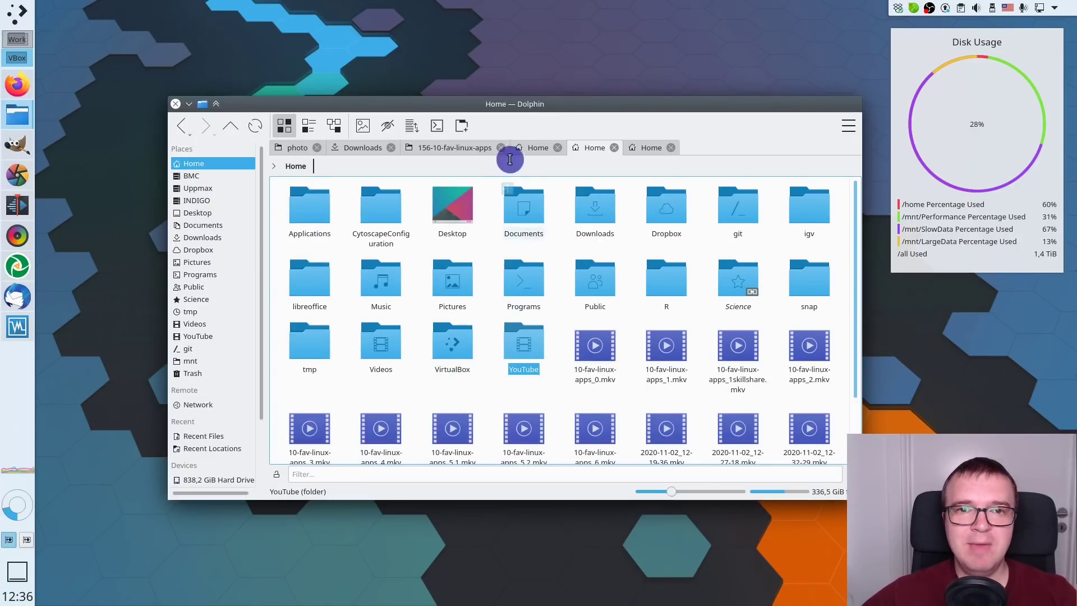
right_click(845, 135)
left_click(846, 135)
left_click(846, 135)
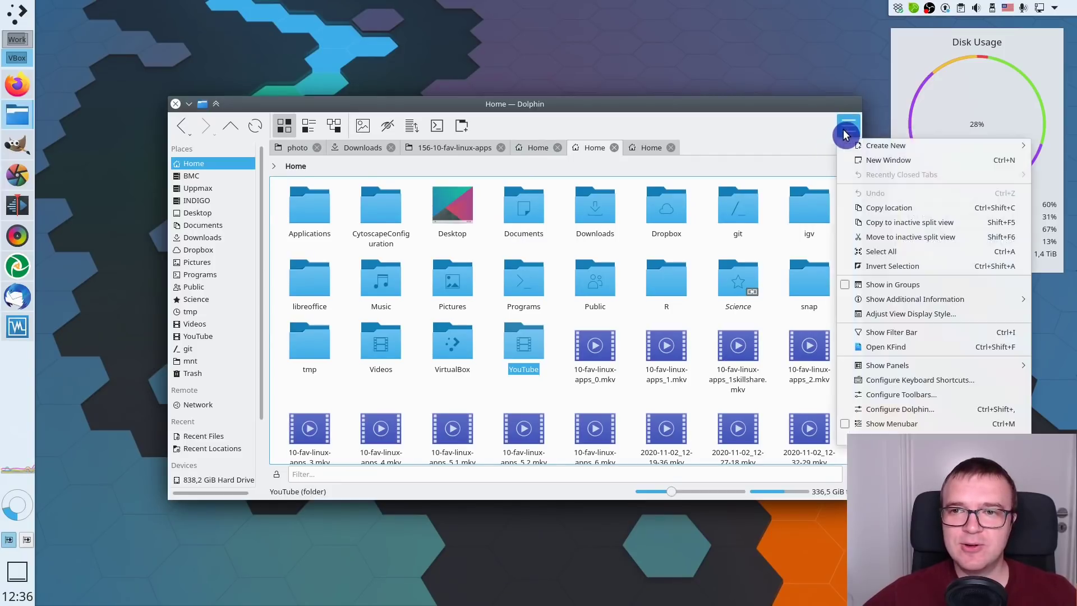
left_click(895, 409)
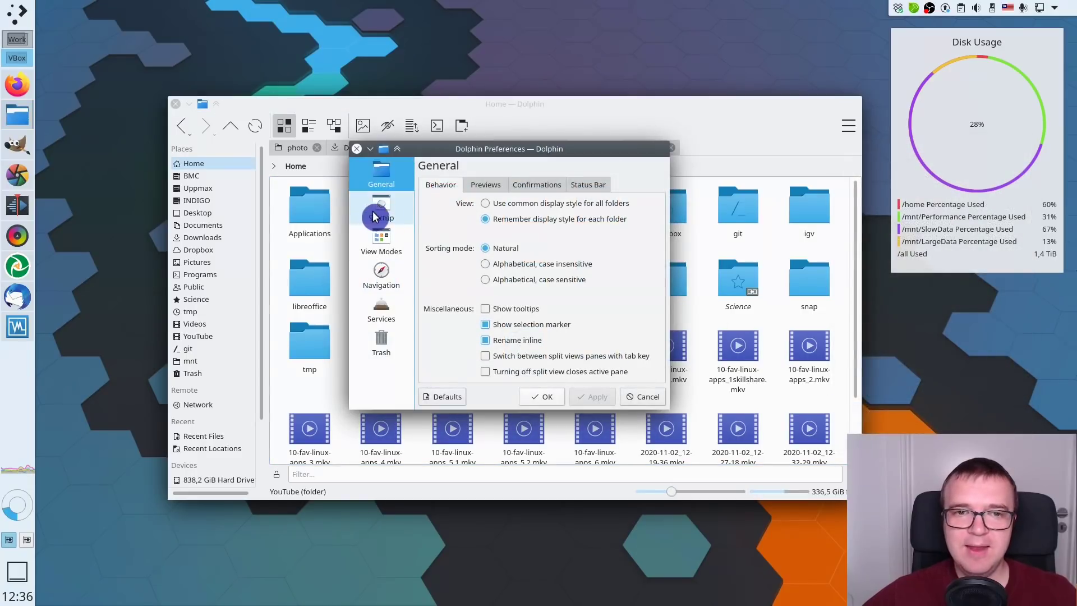
left_click(384, 218)
left_click(382, 242)
left_click(382, 276)
left_click(382, 309)
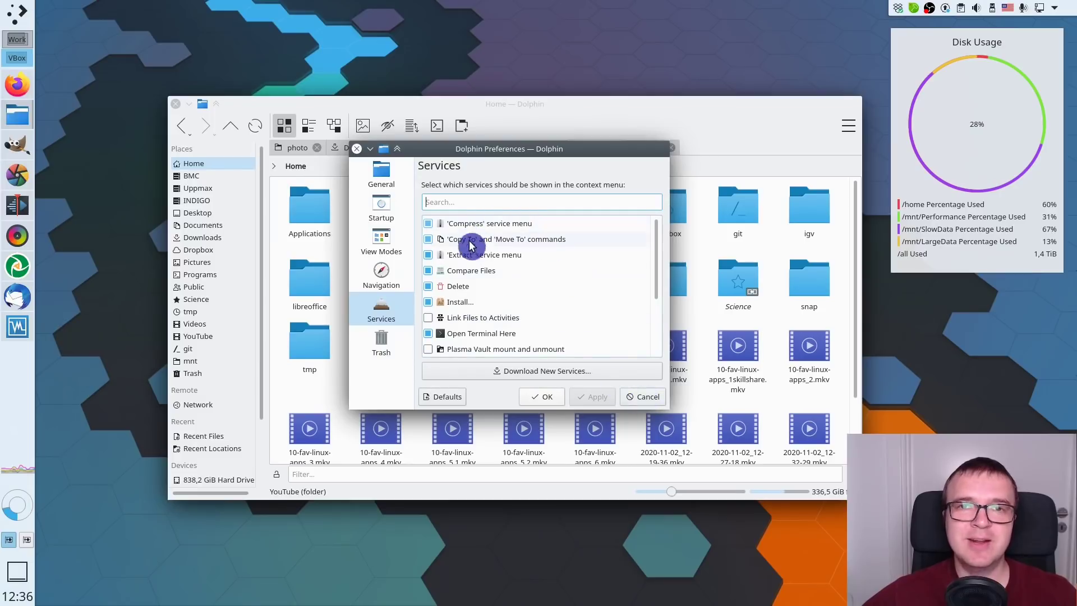
scroll(493, 325, "down", 2)
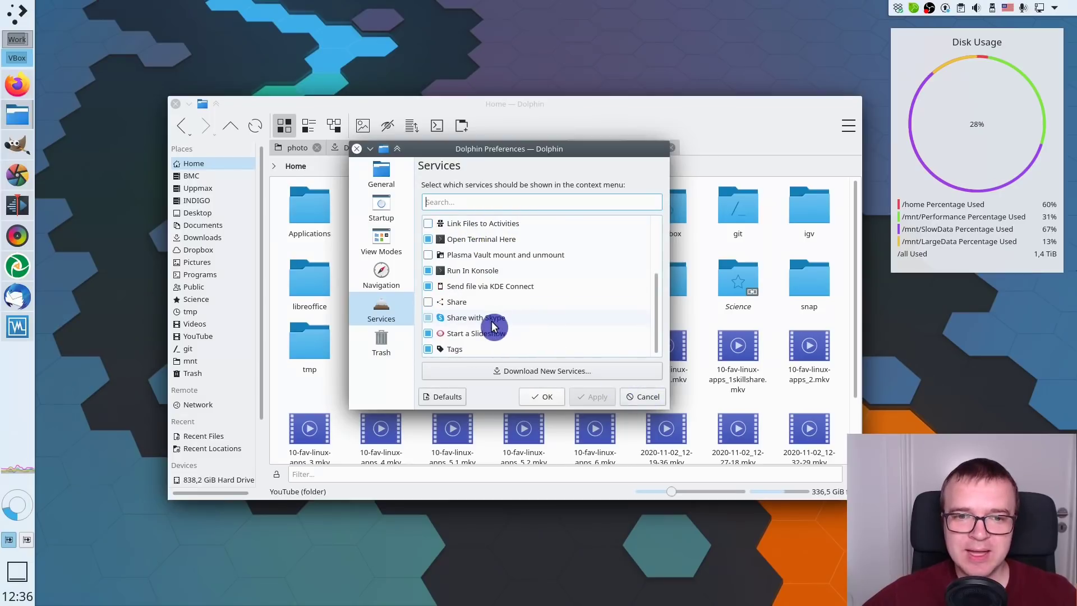
left_click(641, 398)
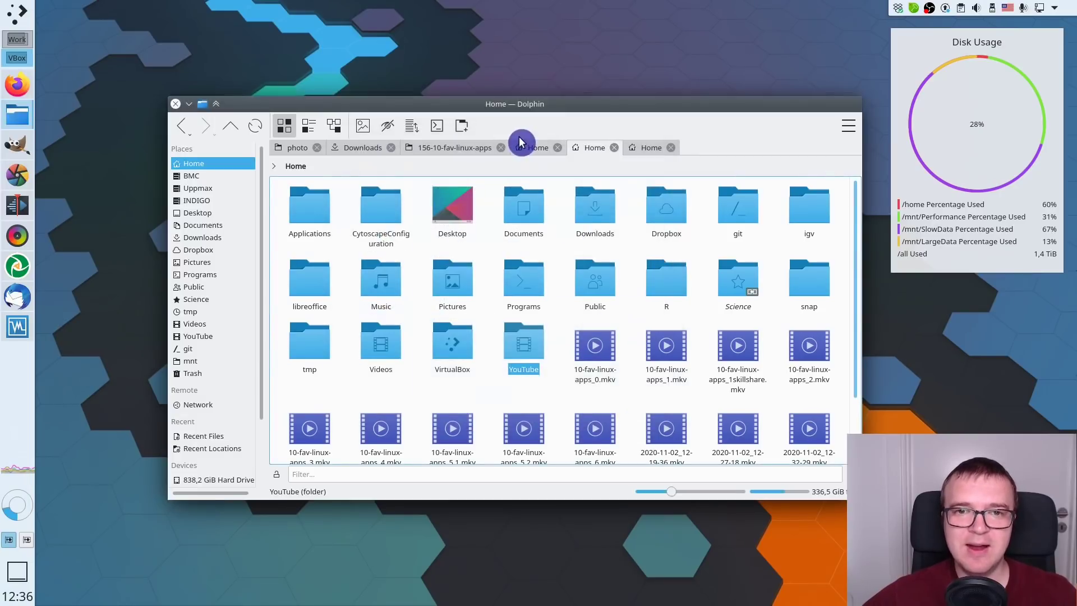
- Browse the Available actions list in Configure Toolbars, then close it without changes
right_click(480, 131)
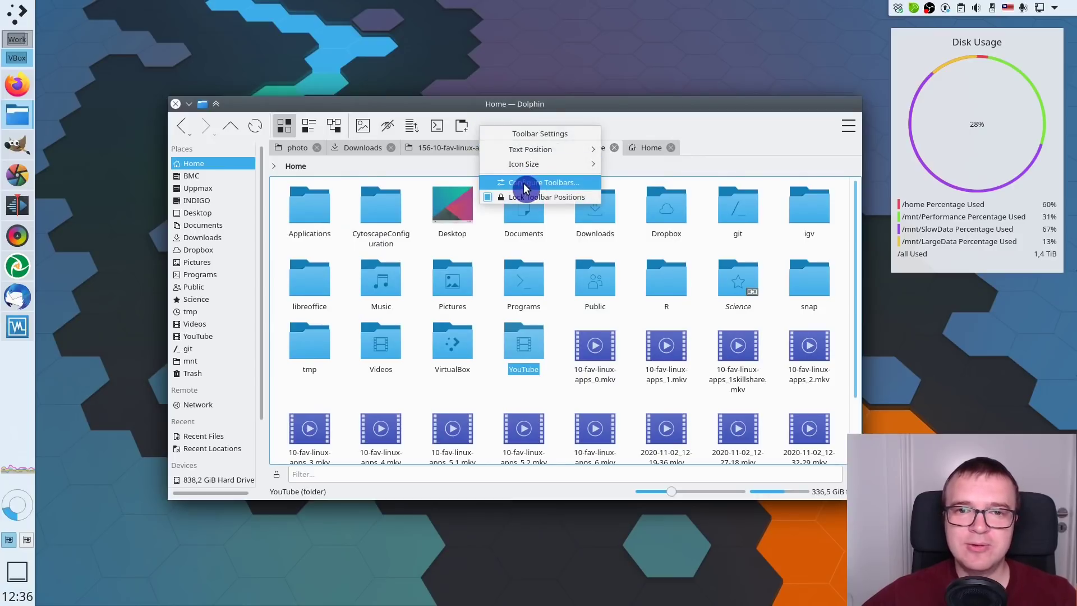
left_click(526, 185)
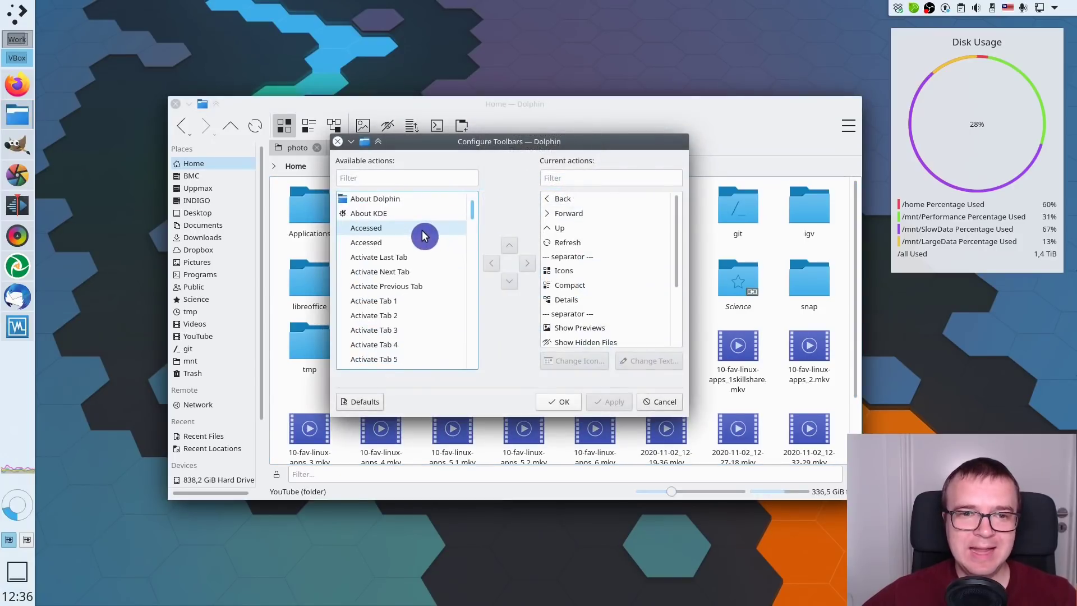
scroll(422, 235, "down", 10)
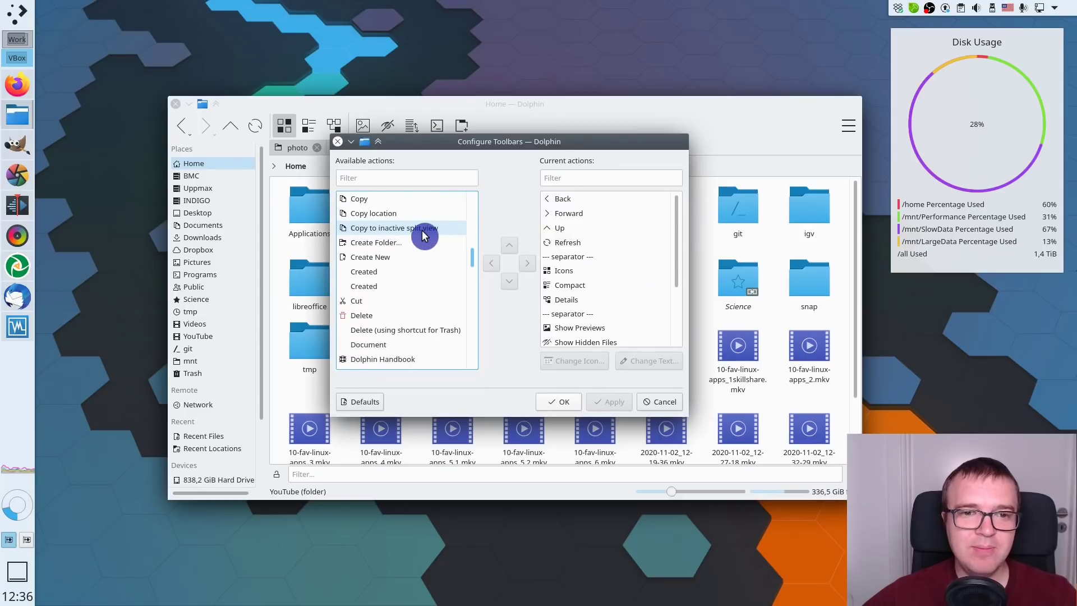
scroll(422, 235, "down", 6)
scroll(422, 235, "down", 10)
scroll(422, 234, "down", 10)
left_click(337, 141)
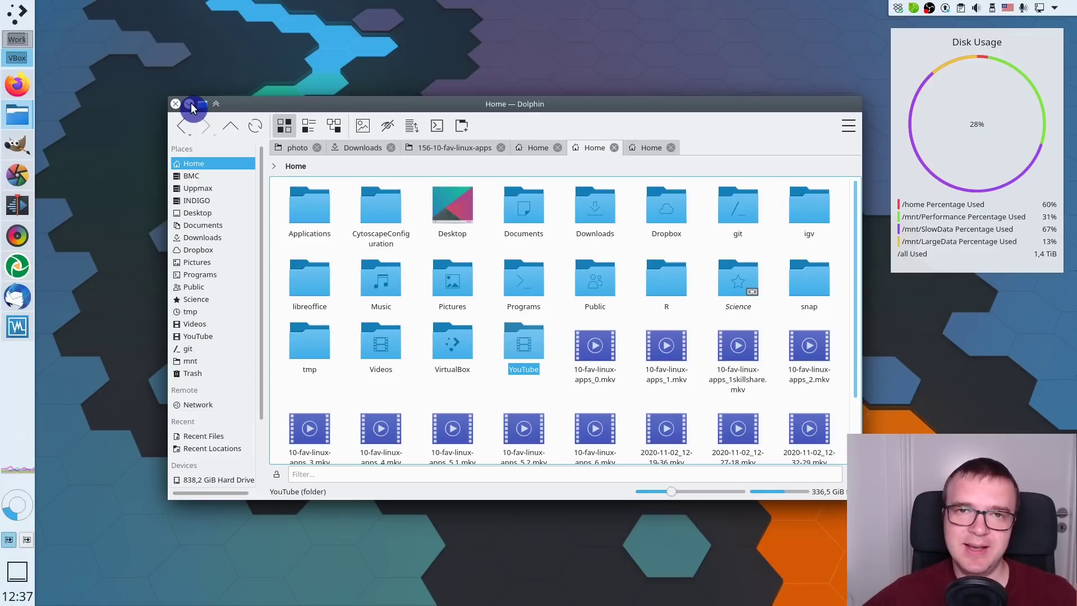
left_click(189, 104)
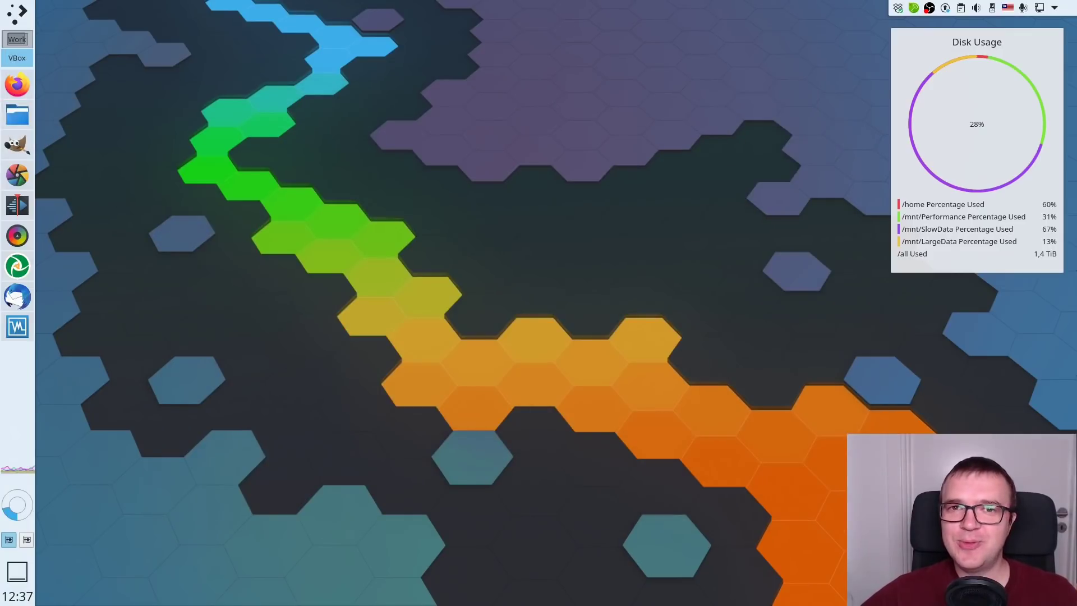